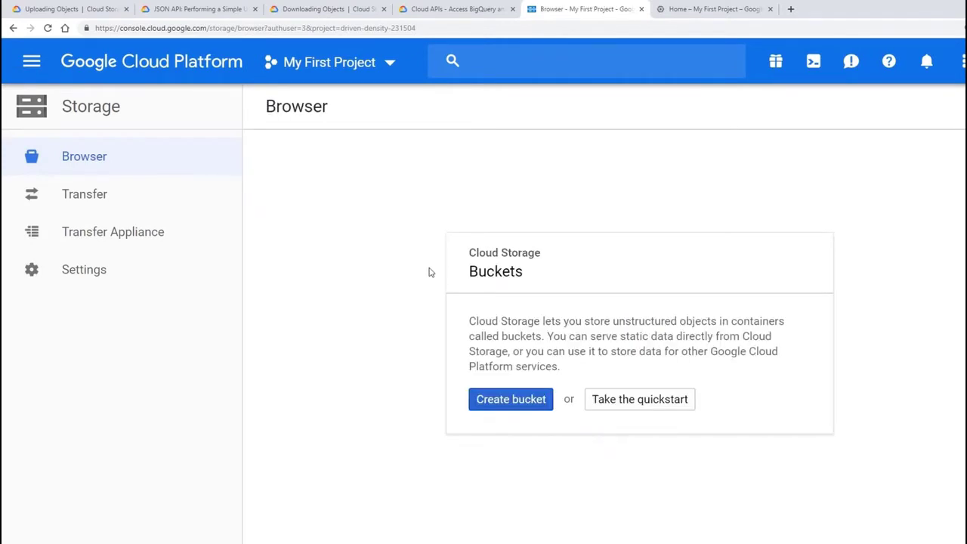
Start a new storage bucket named gswgcp-b1 with the Regional default storage class and dismiss the storage class notice.
{"action": "left_click", "coordinate": [494, 402]}
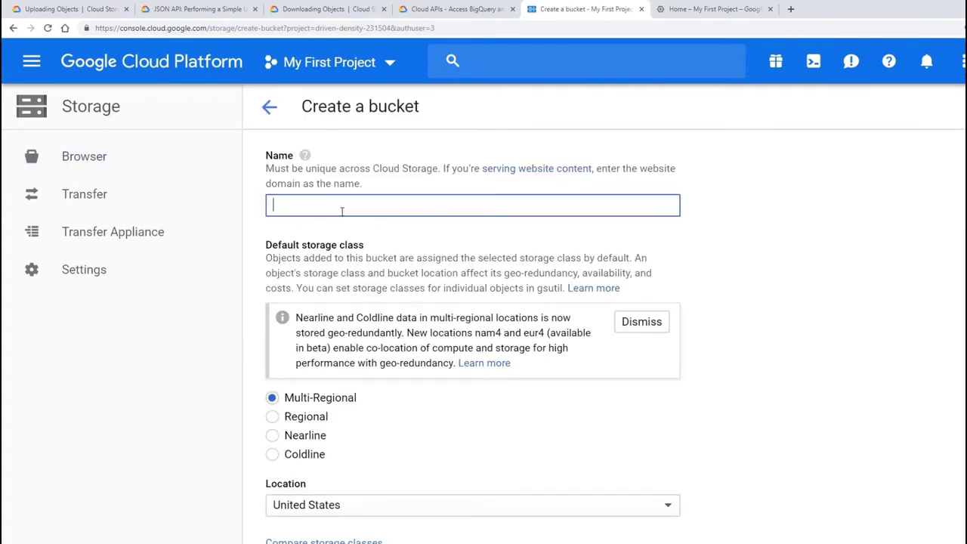
{"action": "type", "text": "gswgcp-b1"}
{"action": "left_click", "coordinate": [398, 242]}
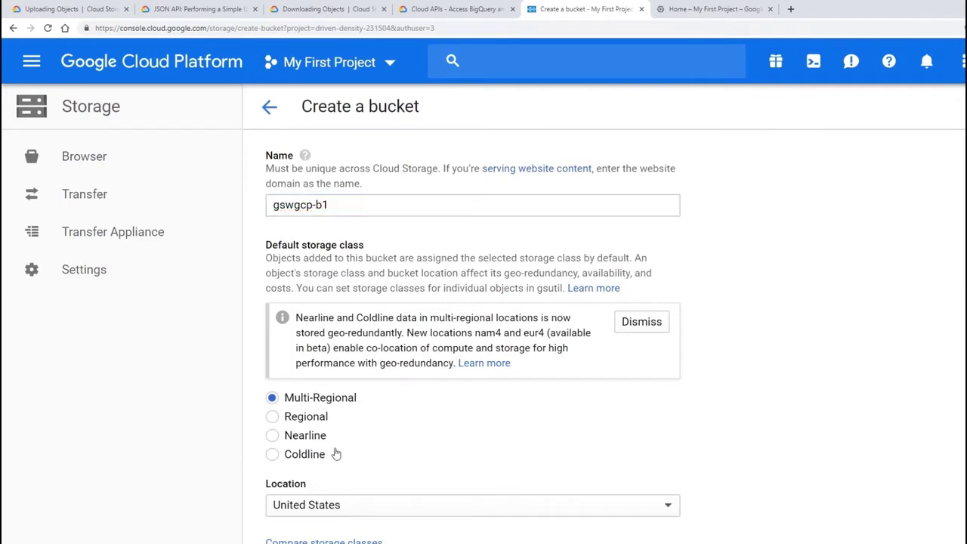
{"action": "left_click", "coordinate": [319, 420]}
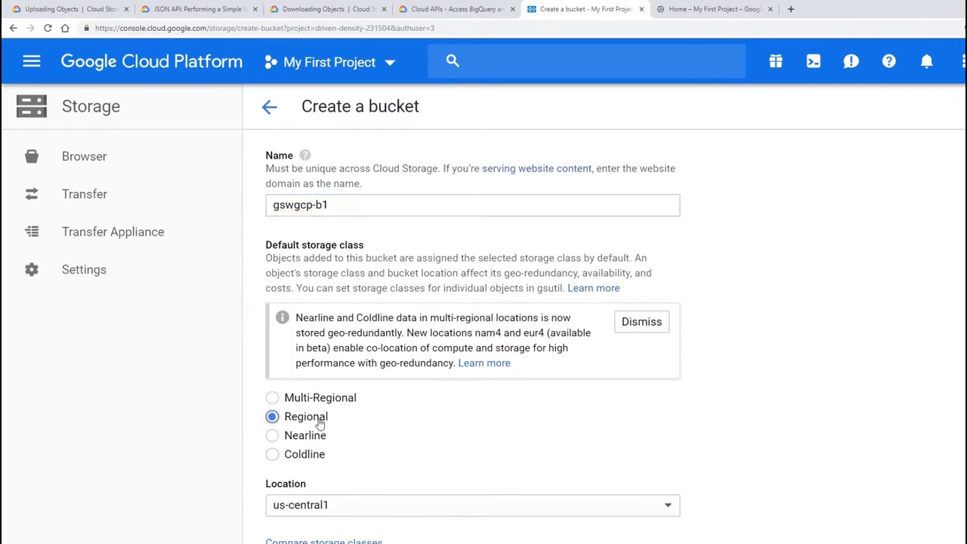
{"action": "left_click", "coordinate": [642, 324]}
Set the new bucket's location to europe-west3.
{"action": "scroll", "coordinate": [371, 355], "scroll_direction": "down", "scroll_amount": 1}
{"action": "left_click", "coordinate": [624, 388]}
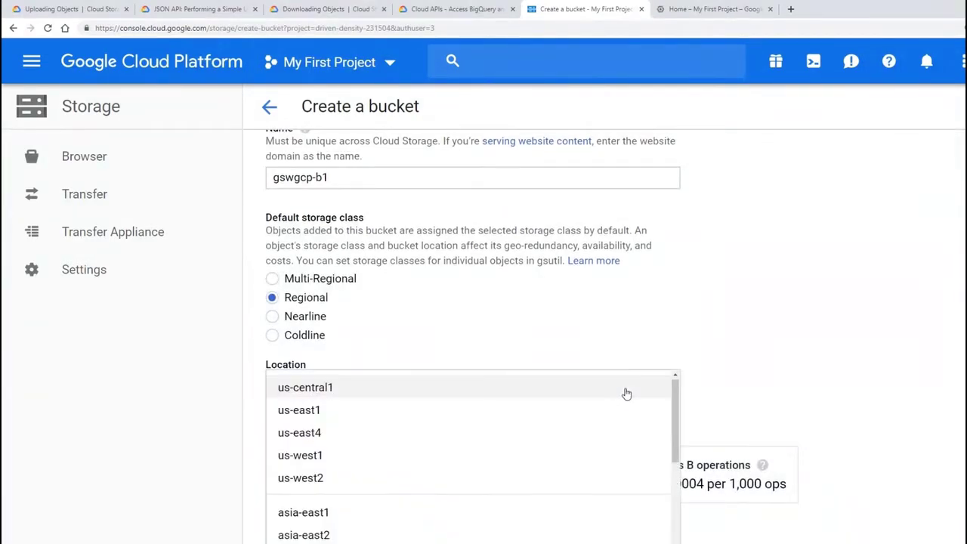
{"action": "scroll", "coordinate": [625, 393], "scroll_direction": "down", "scroll_amount": 3}
{"action": "scroll", "coordinate": [608, 378], "scroll_direction": "up", "scroll_amount": 3}
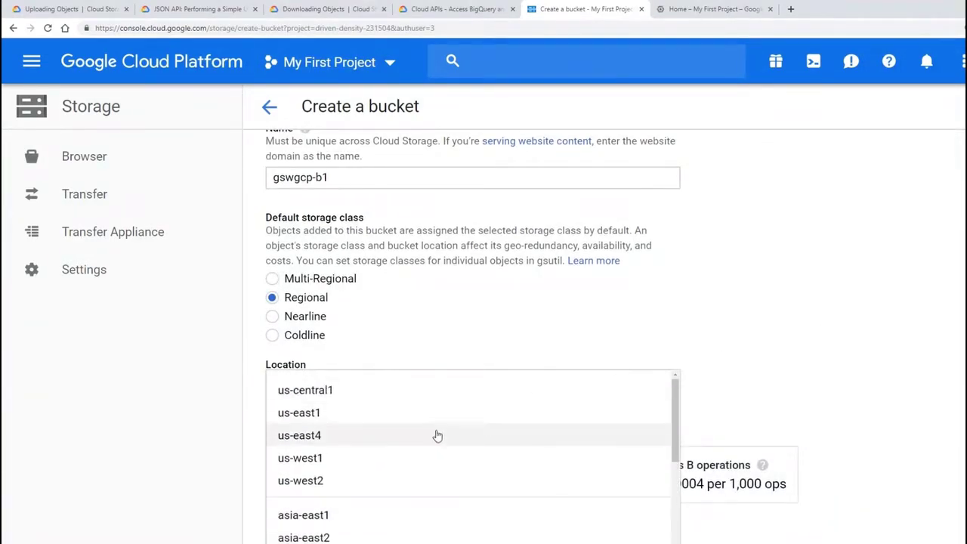
{"action": "scroll", "coordinate": [423, 446], "scroll_direction": "down", "scroll_amount": 4}
{"action": "scroll", "coordinate": [424, 454], "scroll_direction": "down", "scroll_amount": 1}
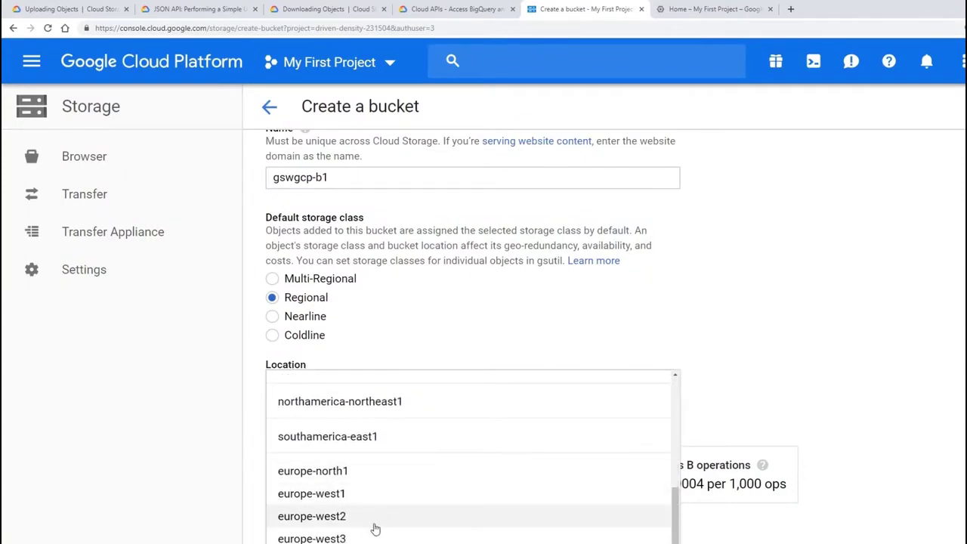
{"action": "left_click", "coordinate": [367, 540]}
{"action": "left_click", "coordinate": [874, 321]}
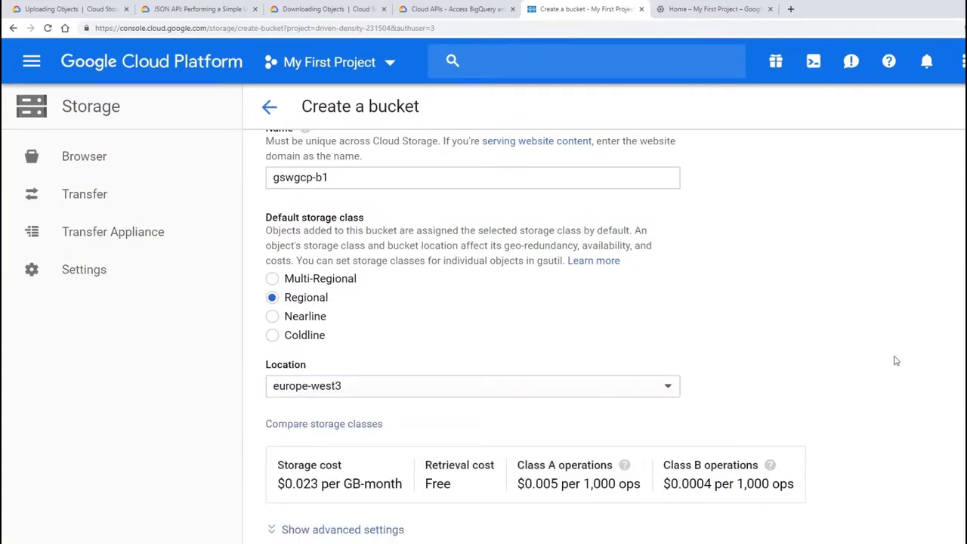
Expand the advanced settings, keep the Google-managed encryption key, and create the bucket without a retention policy.
{"action": "left_click", "coordinate": [279, 529]}
{"action": "scroll", "coordinate": [501, 458], "scroll_direction": "down", "scroll_amount": 4}
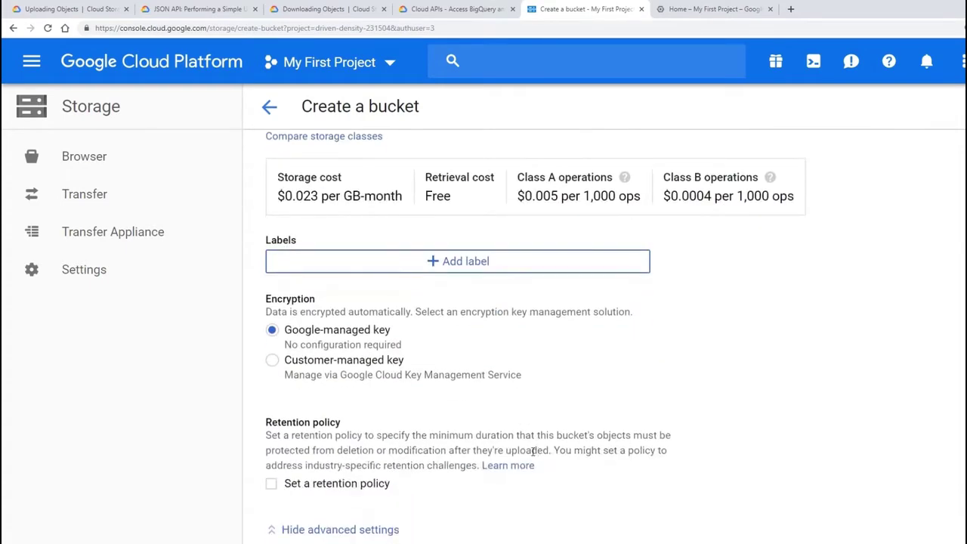
{"action": "left_click", "coordinate": [331, 531]}
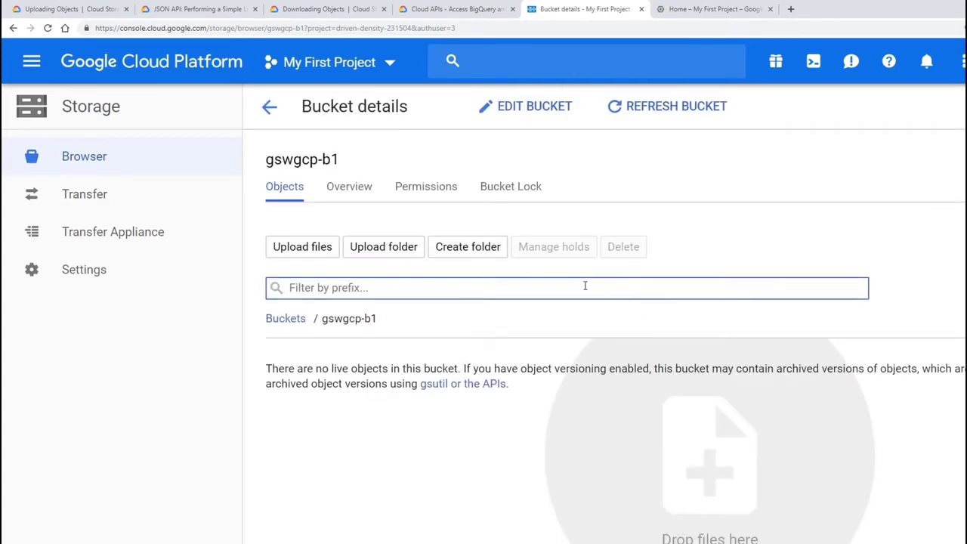
Create a folder named upload_via_console in the gswgcp-b1 bucket and open it.
{"action": "left_click", "coordinate": [465, 254]}
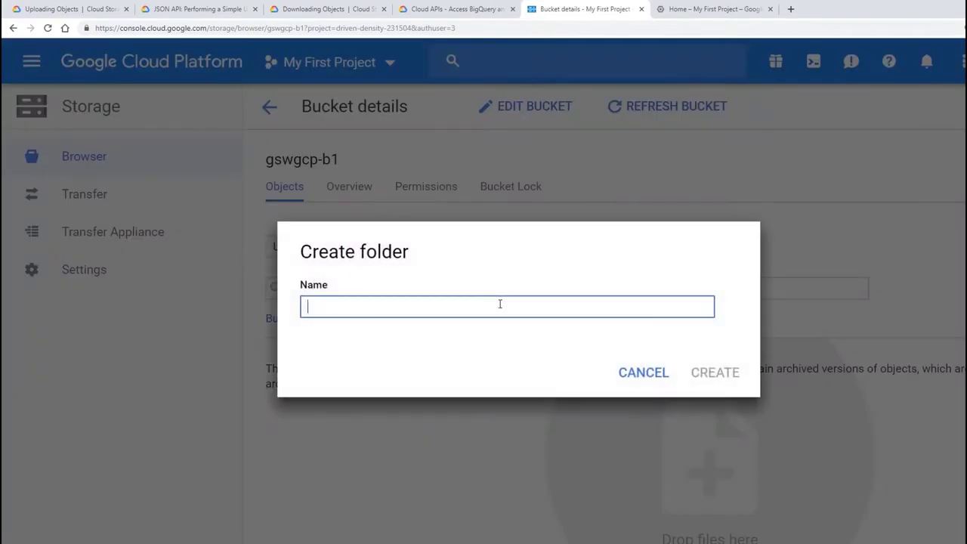
{"action": "type", "text": "upload via_console"}
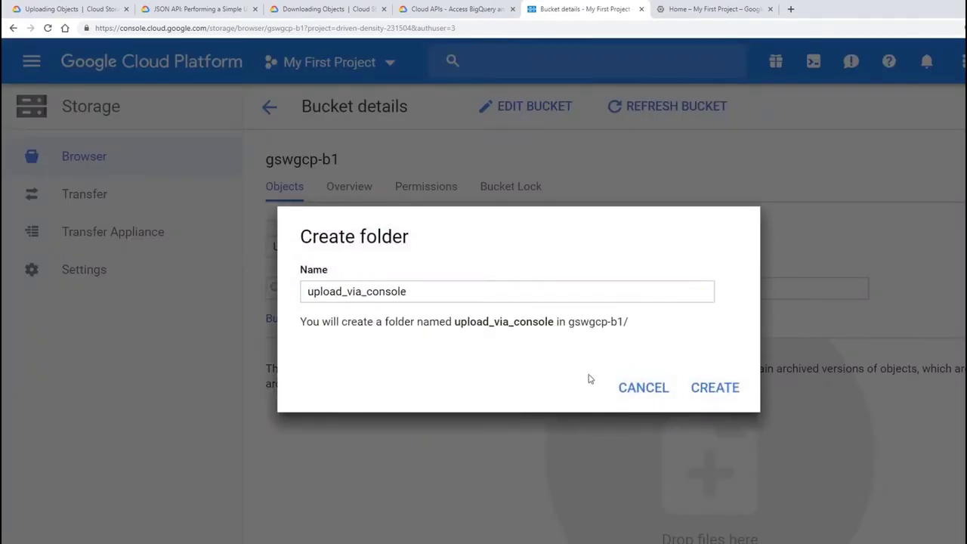
{"action": "left_click", "coordinate": [715, 388]}
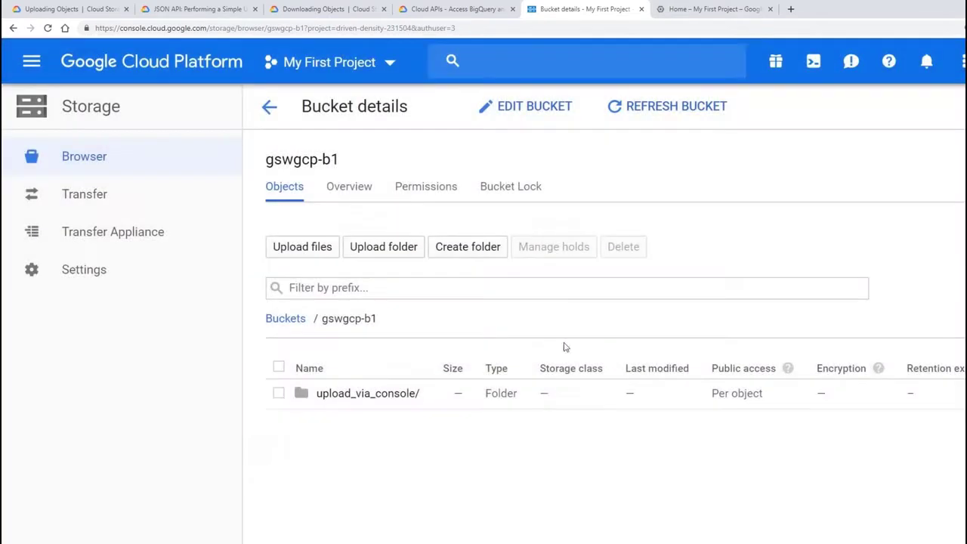
{"action": "left_click", "coordinate": [367, 392]}
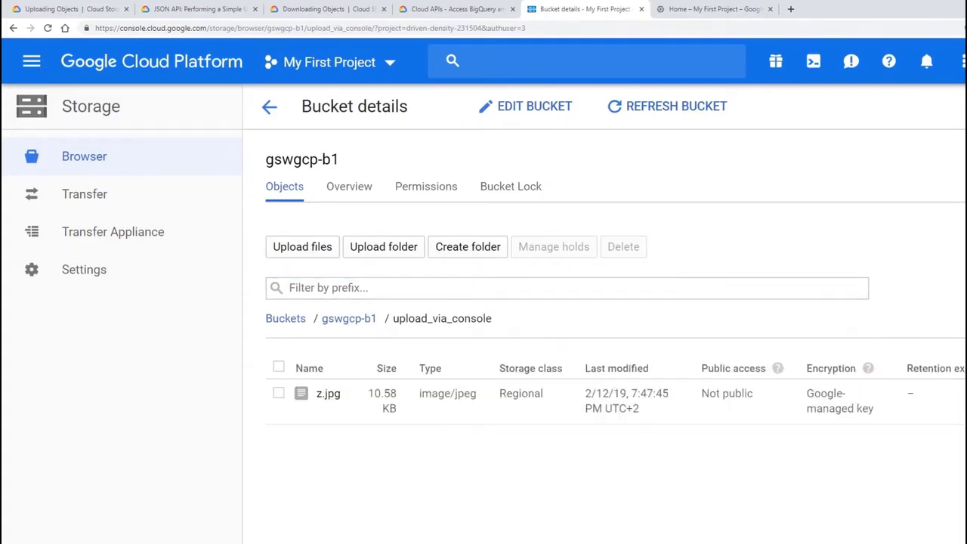
Delete z.jpg from the upload_via_console folder.
{"action": "scroll", "coordinate": [745, 490], "scroll_direction": "right", "scroll_amount": 3}
{"action": "mouse_move", "coordinate": [881, 542]}
{"action": "left_mouse_down"}
{"action": "mouse_move", "coordinate": [693, 542]}
{"action": "mouse_move", "coordinate": [882, 542]}
{"action": "left_mouse_up"}
{"action": "left_click", "coordinate": [965, 394]}
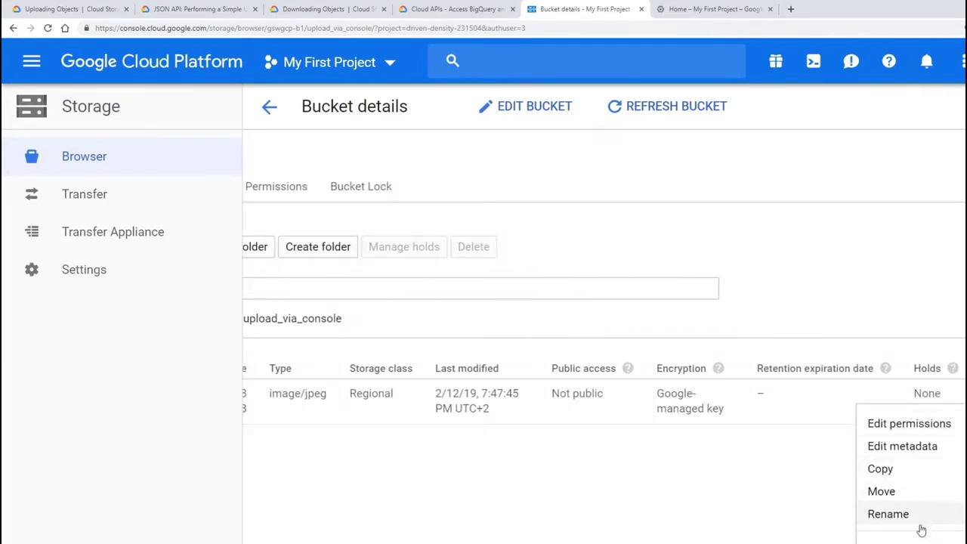
{"action": "left_click", "coordinate": [729, 502]}
{"action": "right_click", "coordinate": [639, 405]}
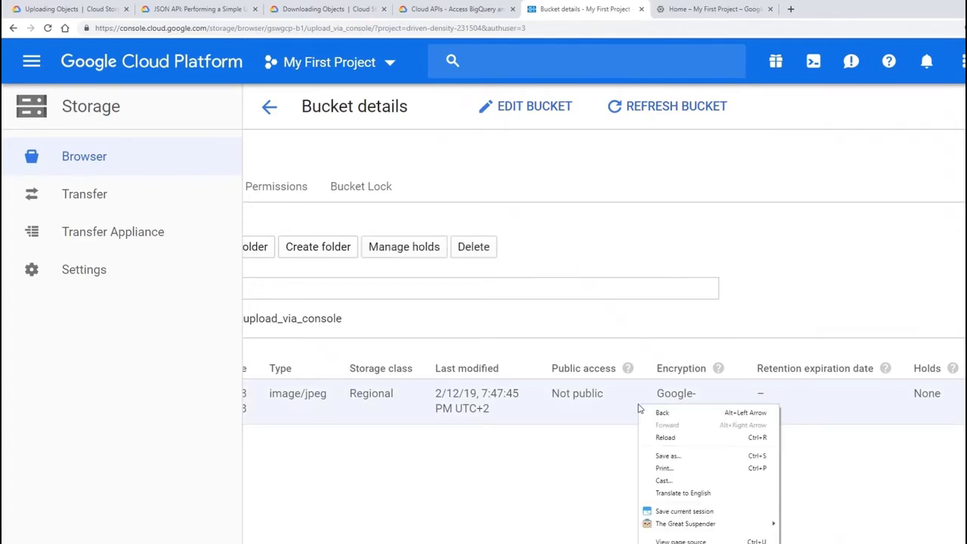
{"action": "left_click", "coordinate": [480, 252]}
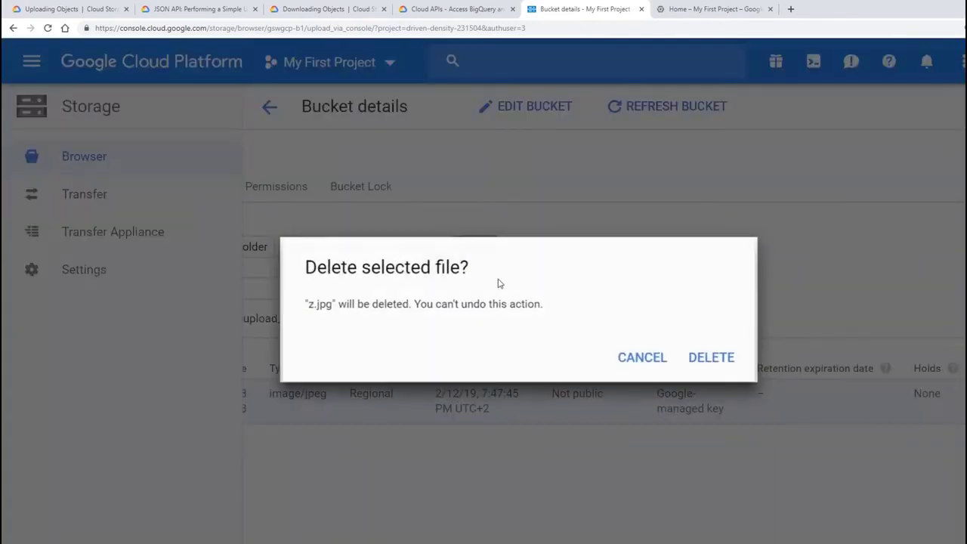
{"action": "left_click", "coordinate": [716, 364]}
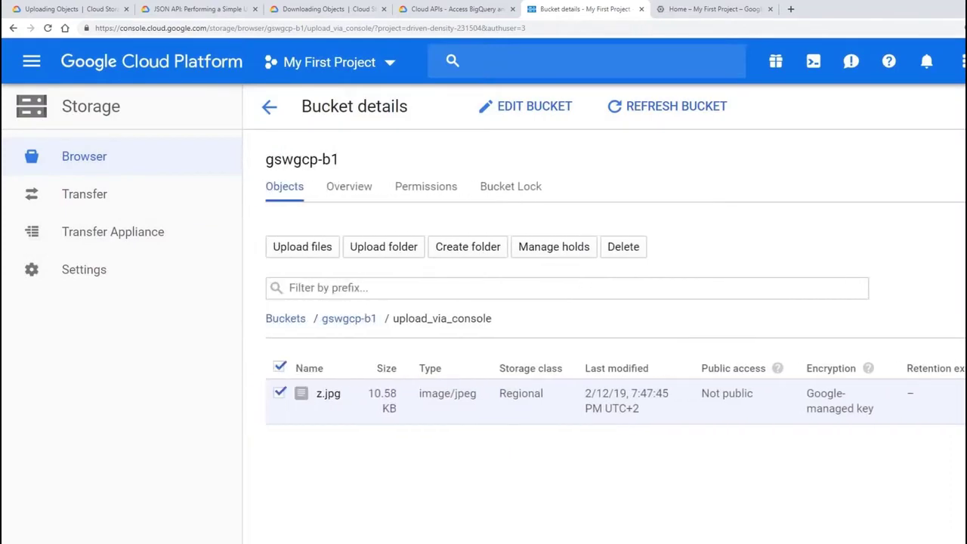
{"action": "left_click", "coordinate": [626, 250]}
{"action": "left_click", "coordinate": [710, 363]}
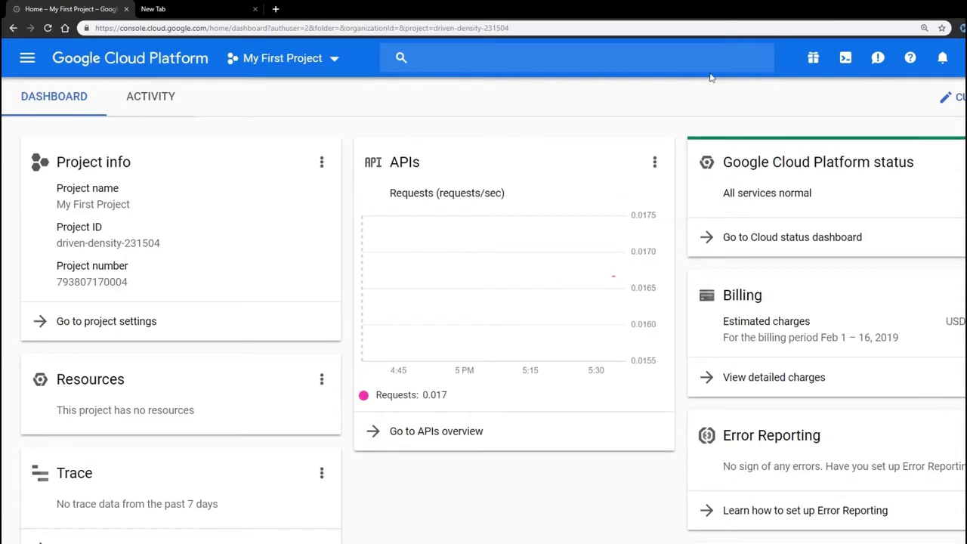
Open Cloud Shell for the project in its own window and clear the terminal.
{"action": "left_click", "coordinate": [847, 63]}
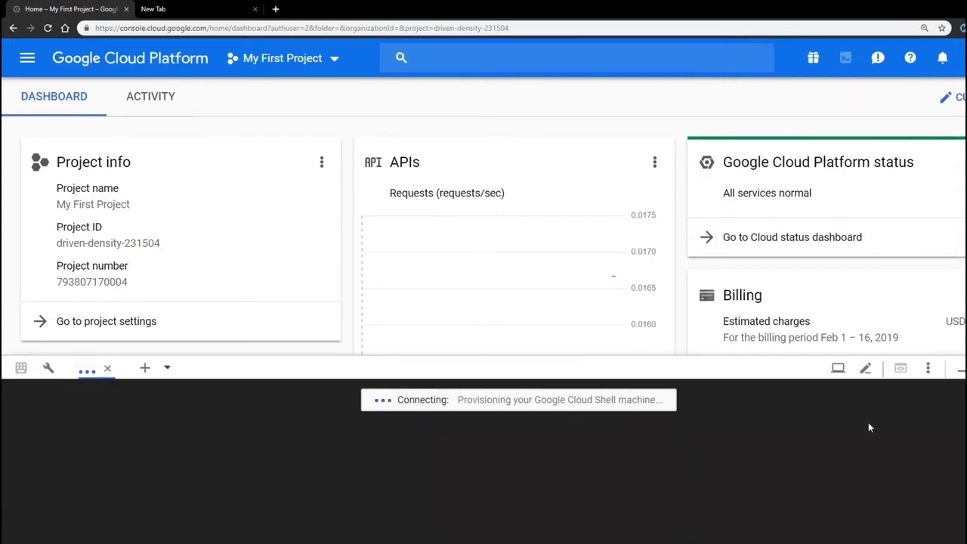
{"action": "left_click", "coordinate": [960, 369]}
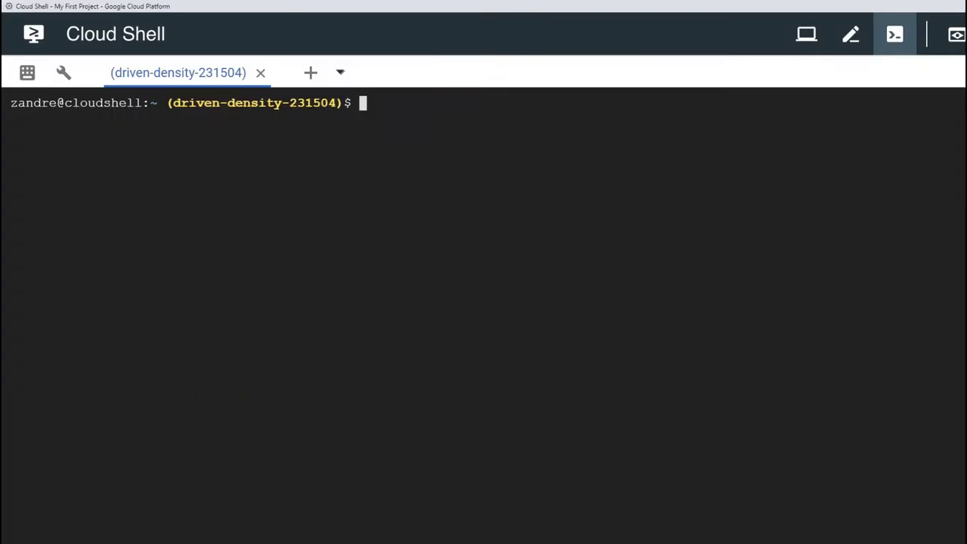
{"action": "type", "text": "clear"}
{"action": "key", "text": "Return"}
Create a bucket from Cloud Shell with the command gsutil mb -c Regional -l EUROPE-WEST3 gs://gswgcp-b2.
{"action": "key", "text": "Up"}
{"action": "key", "text": "BackSpace"}
{"action": "key", "text": "BackSpace"}
{"action": "key", "text": "BackSpace"}
{"action": "key", "text": "BackSpace"}
{"action": "key", "text": "BackSpace"}
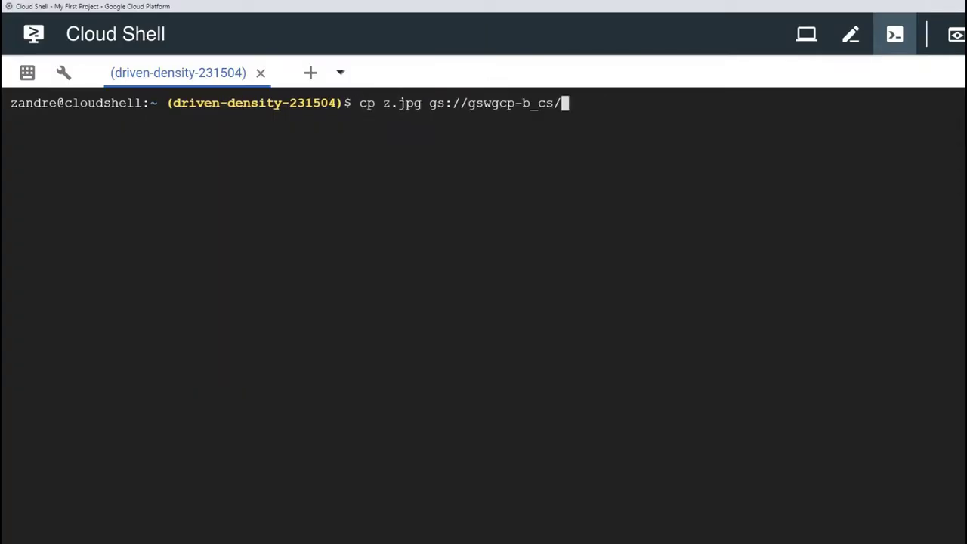
{"action": "key", "text": "Up"}
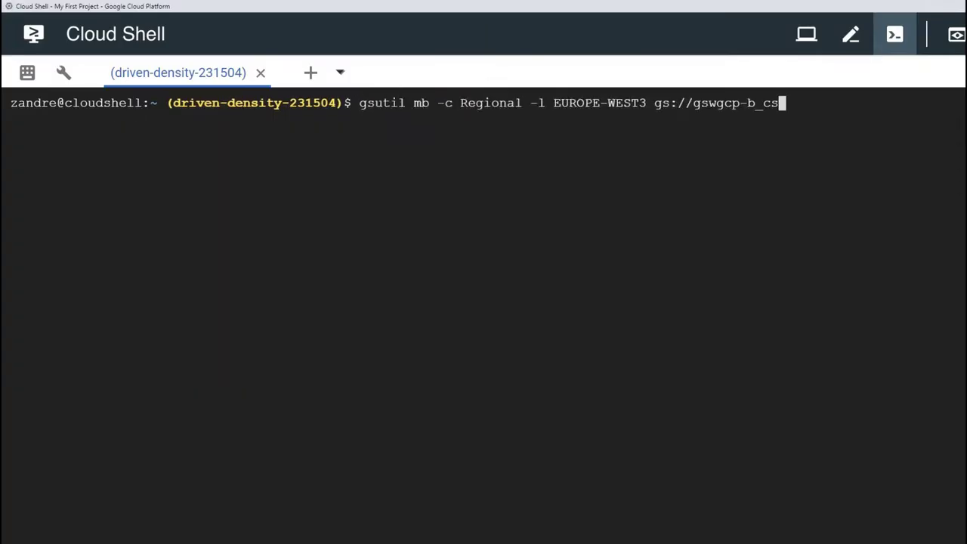
{"action": "key", "text": "BackSpace"}
{"action": "key", "text": "BackSpace"}
{"action": "type", "text": "b2"}
{"action": "key", "text": "Left"}
{"action": "key", "text": "Left"}
{"action": "key", "text": "BackSpace"}
{"action": "key", "text": "BackSpace"}
{"action": "key", "text": "Right"}
{"action": "key", "text": "Right"}
{"action": "key", "text": "Return"}
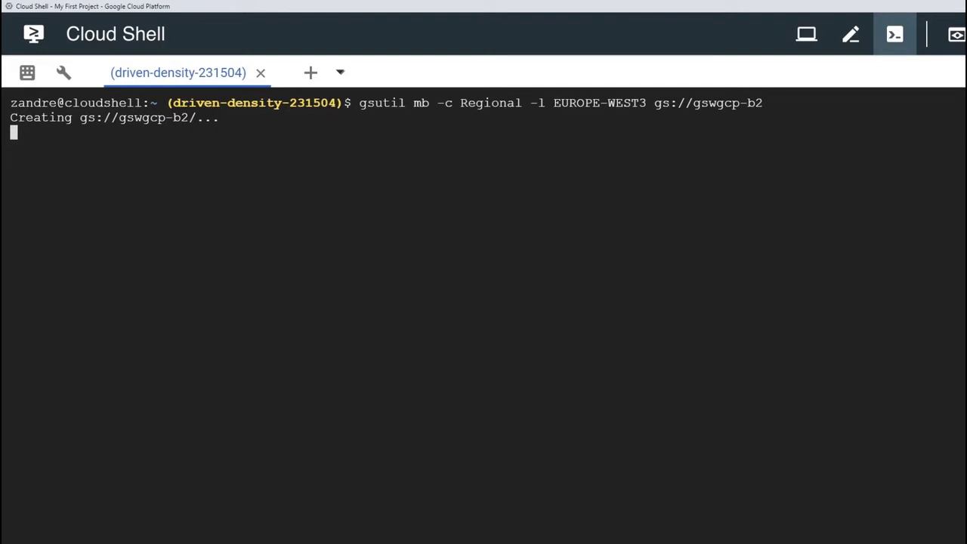
Upload z.jpg to the new bucket with the command gsutil cp z.jpg gs://gswgcp-b2.
{"action": "type", "text": "gs"}
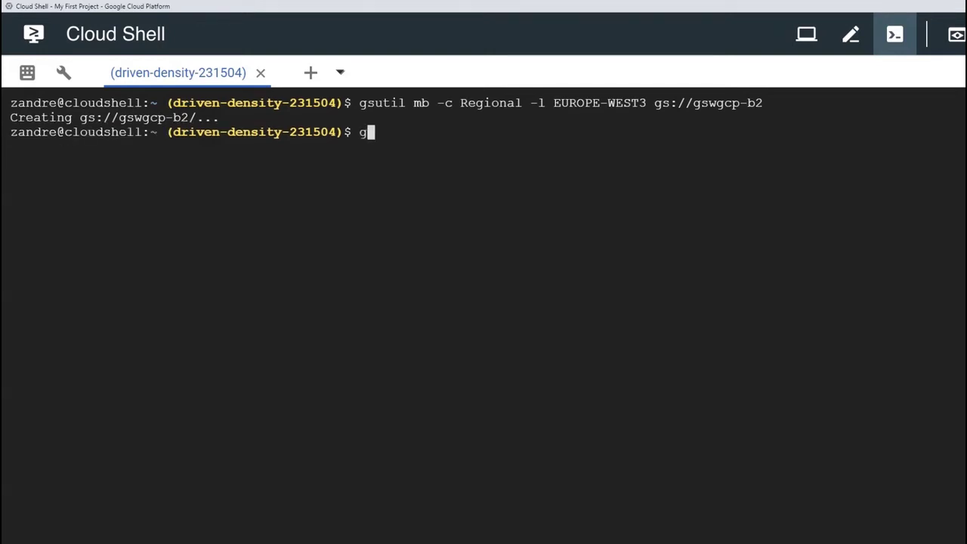
{"action": "type", "text": "util cp "}
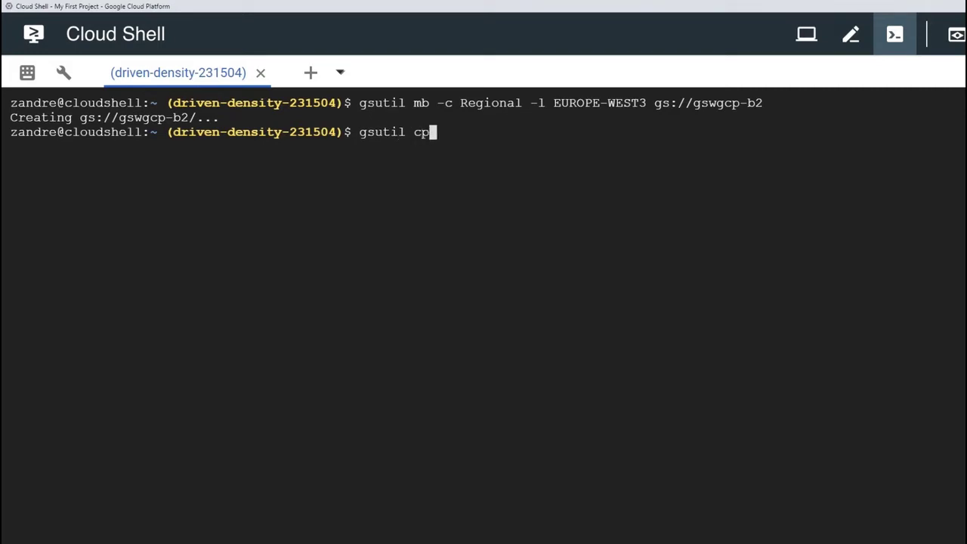
{"action": "type", "text": "z.jpg gs://gswgcp-b_cs"}
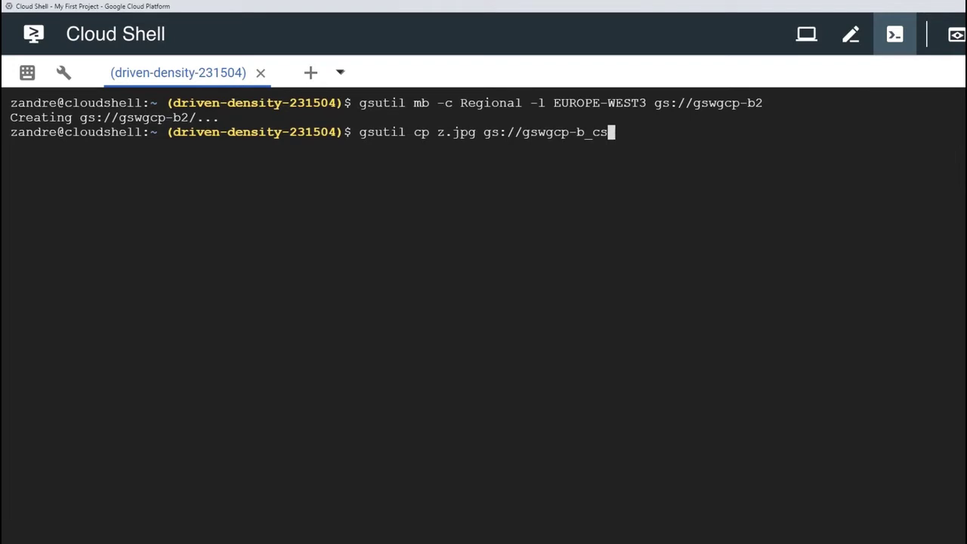
{"action": "key", "text": "BackSpace"}
{"action": "key", "text": "BackSpace"}
{"action": "key", "text": "BackSpace"}
{"action": "type", "text": "2"}
{"action": "key", "text": "Return"}
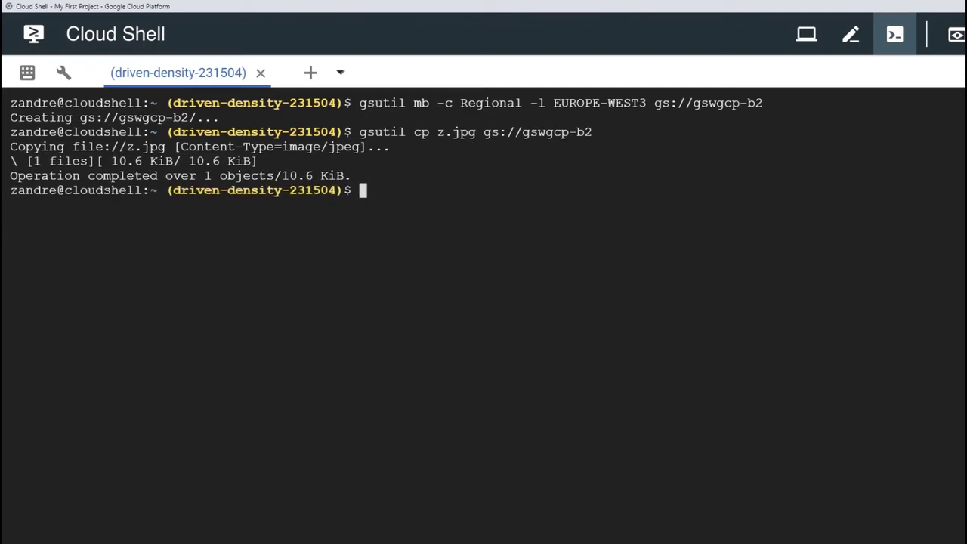
Switch to the Cloud Platform storage browser, open the gswgcp-b2 bucket and check z.jpg.
{"action": "key", "text": "alt+Tab"}
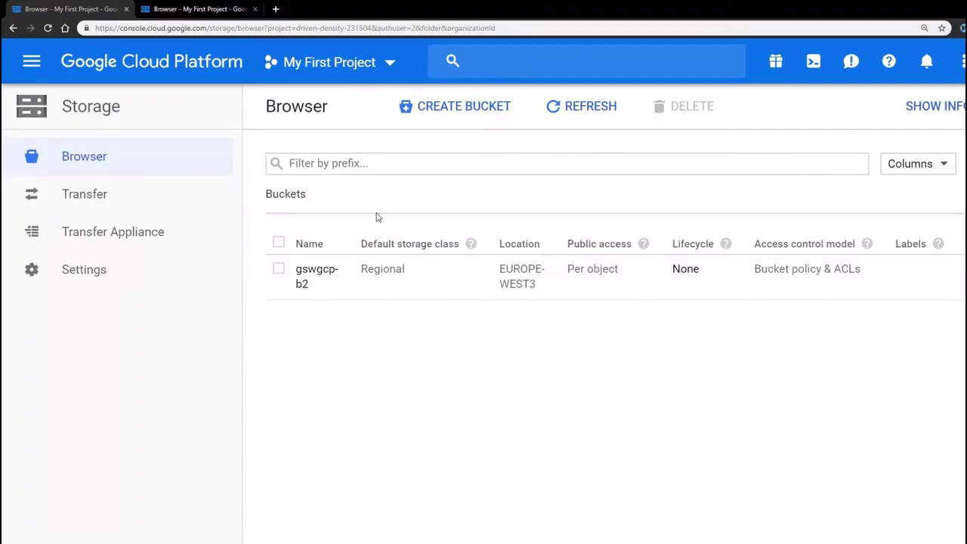
{"action": "left_click", "coordinate": [311, 278]}
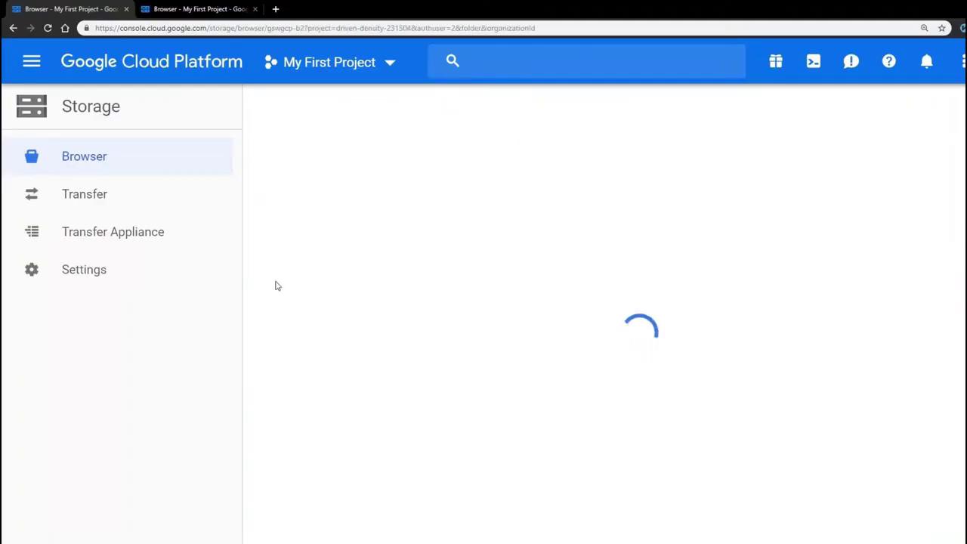
{"action": "left_click", "coordinate": [31, 61]}
{"action": "left_click", "coordinate": [31, 60]}
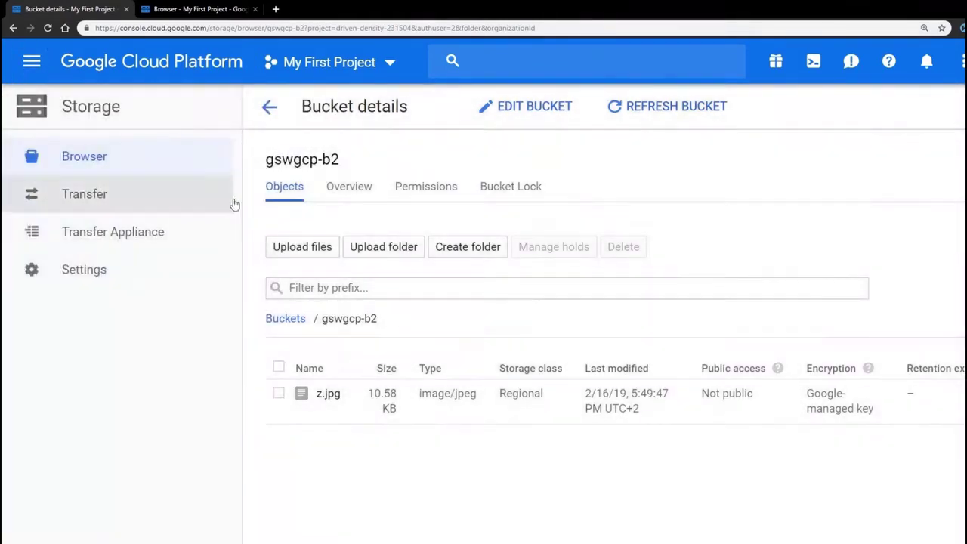
{"action": "left_click", "coordinate": [334, 396]}
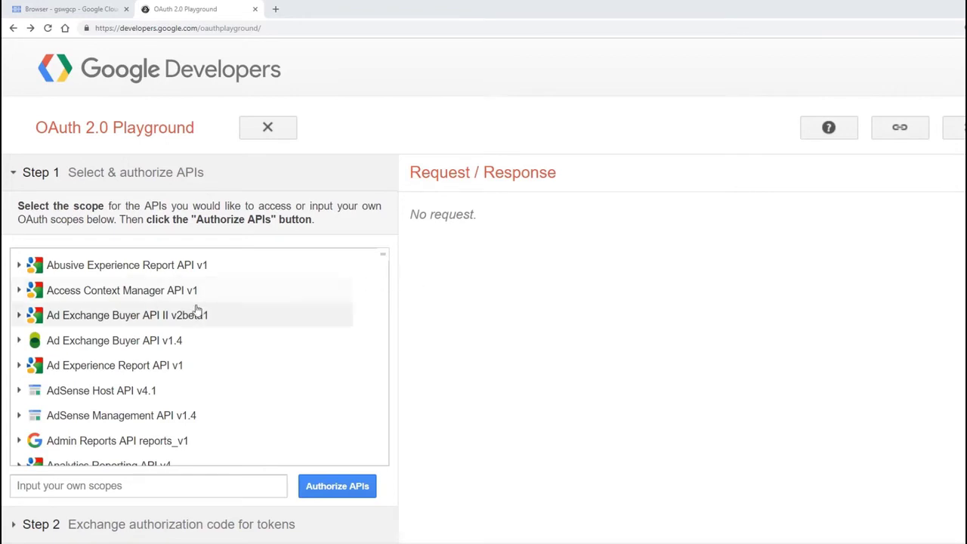
{"action": "scroll", "coordinate": [197, 309], "scroll_direction": "down", "scroll_amount": 3}
{"action": "scroll", "coordinate": [190, 323], "scroll_direction": "down", "scroll_amount": 15}
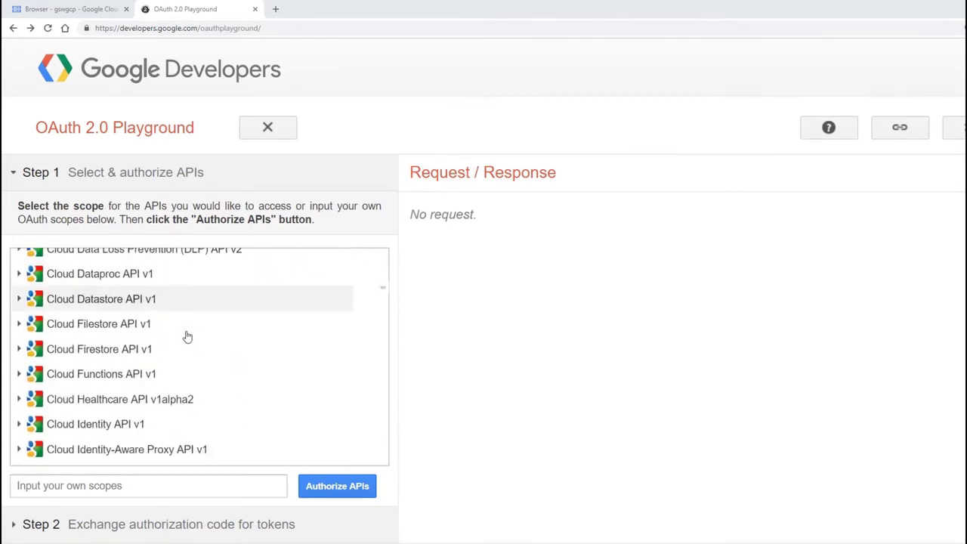
{"action": "scroll", "coordinate": [192, 343], "scroll_direction": "down", "scroll_amount": 1}
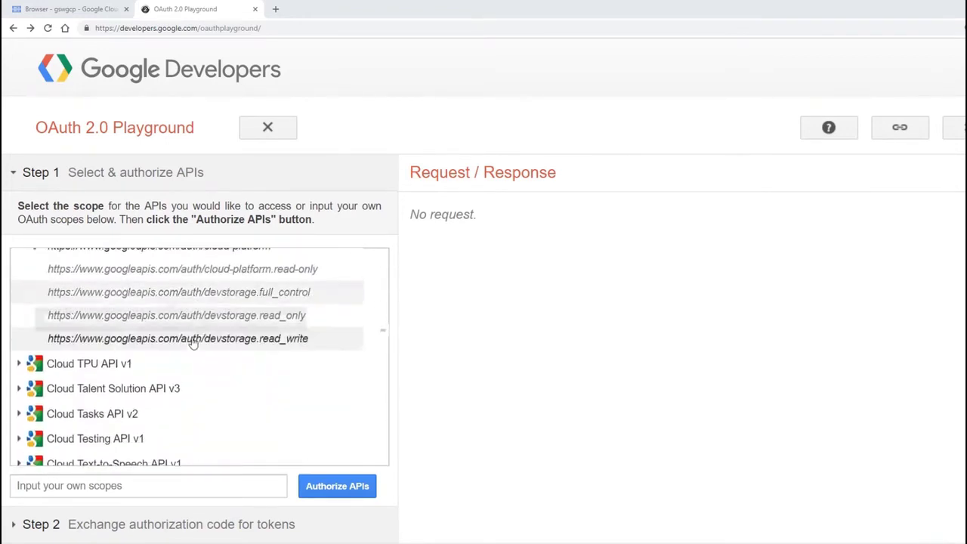
{"action": "scroll", "coordinate": [190, 341], "scroll_direction": "up", "scroll_amount": 4}
{"action": "scroll", "coordinate": [191, 347], "scroll_direction": "down", "scroll_amount": 1}
{"action": "left_click", "coordinate": [193, 353]}
{"action": "left_click", "coordinate": [193, 352]}
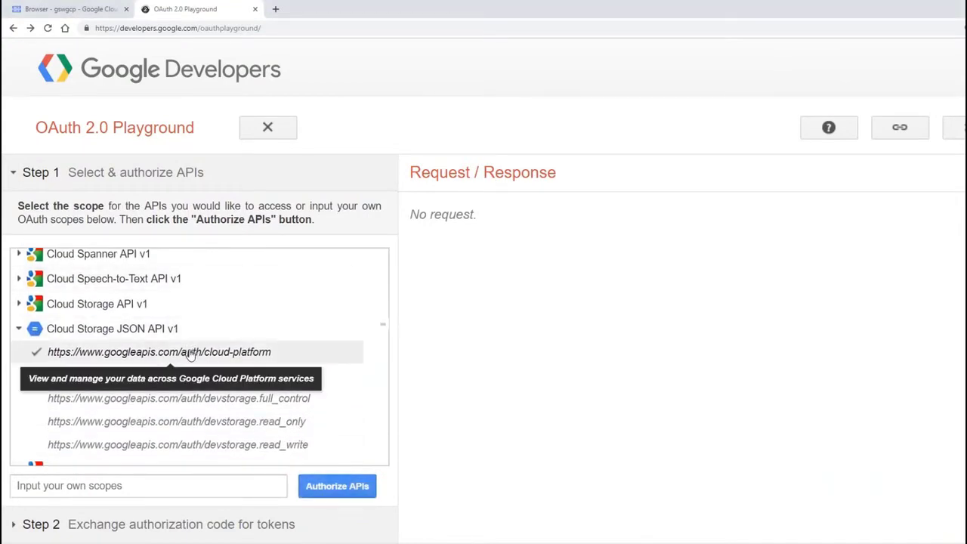
{"action": "left_click", "coordinate": [360, 493]}
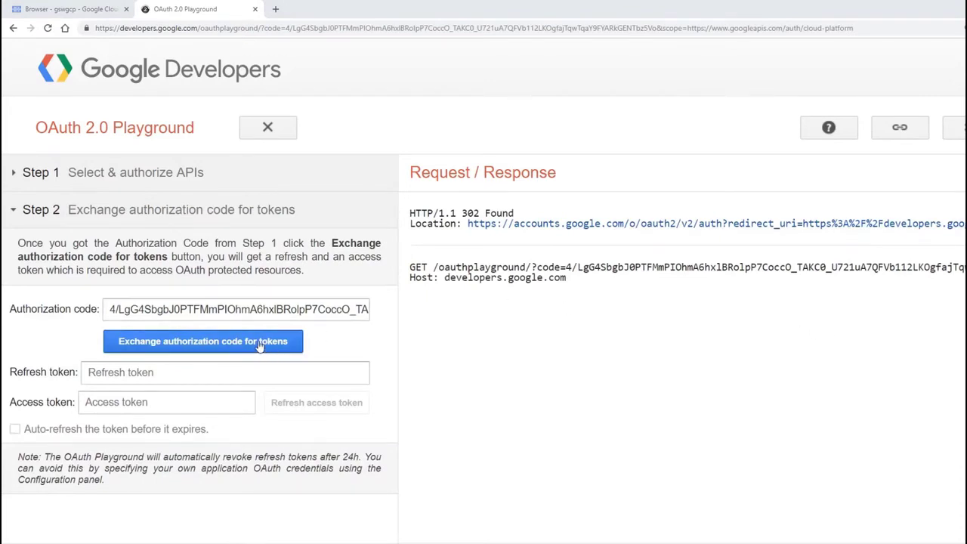
Exchange the authorization code for refresh and access tokens and proceed to the API request configuration.
{"action": "left_click", "coordinate": [196, 341]}
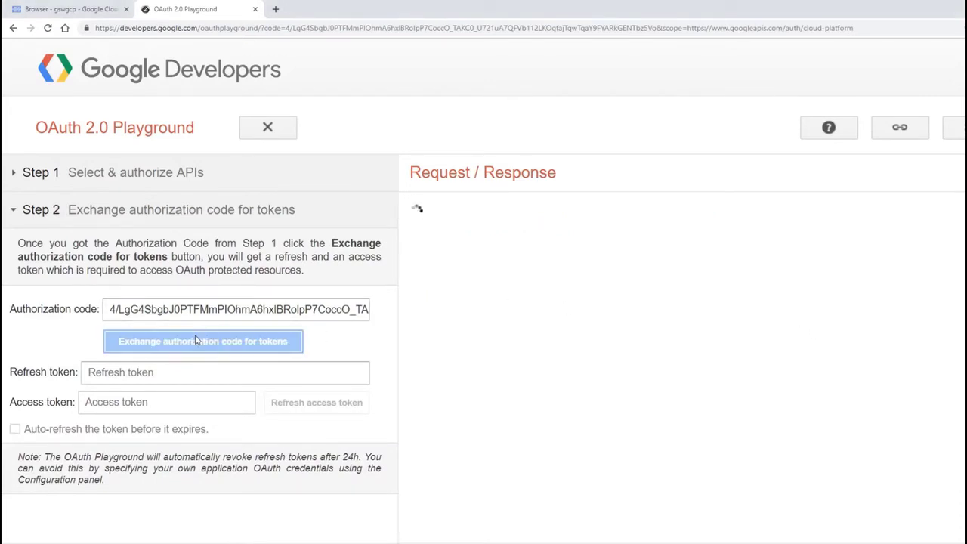
{"action": "left_click", "coordinate": [174, 395]}
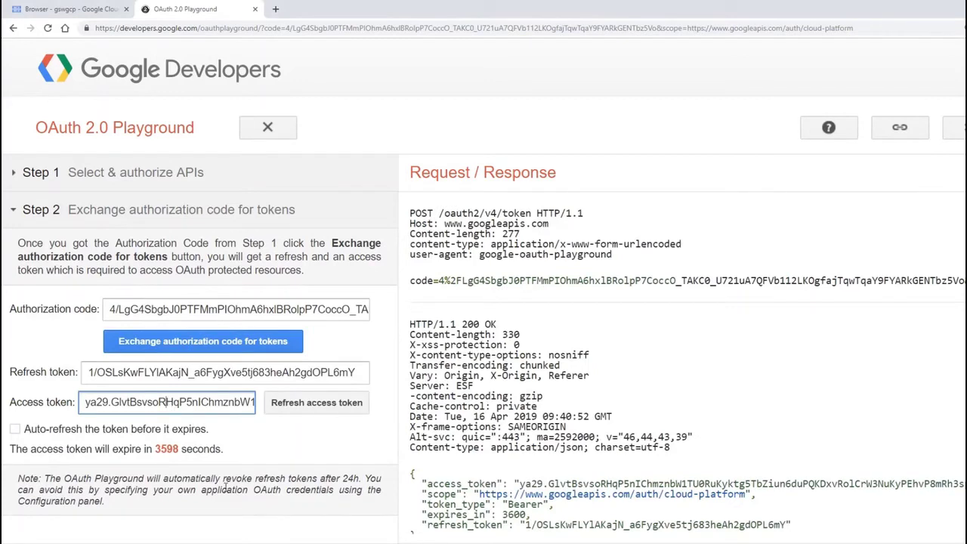
{"action": "left_click", "coordinate": [228, 378]}
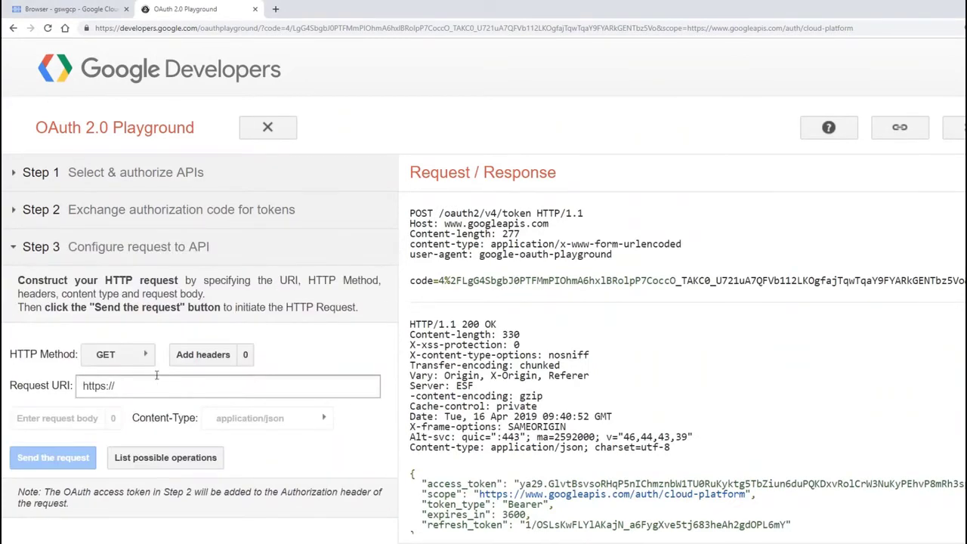
{"action": "left_click", "coordinate": [137, 366]}
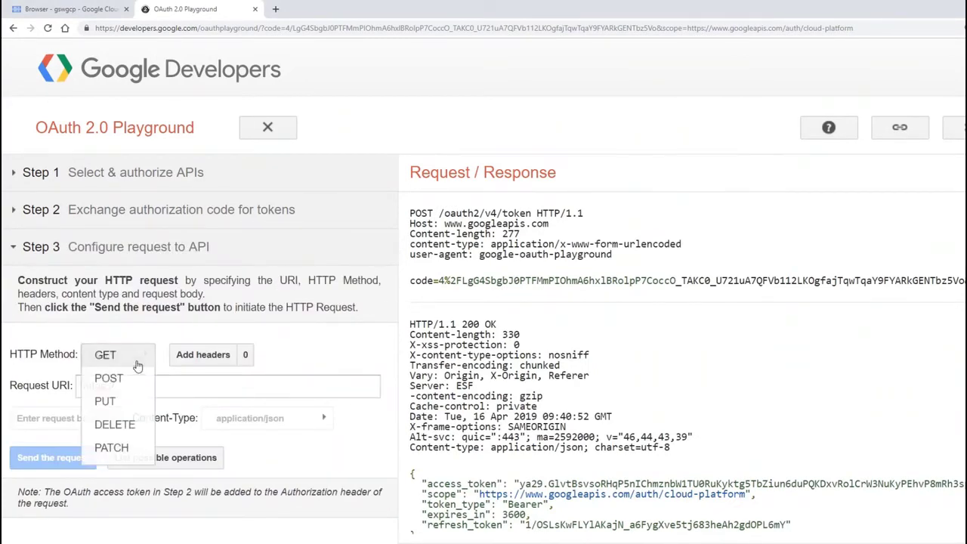
{"action": "left_click", "coordinate": [127, 380]}
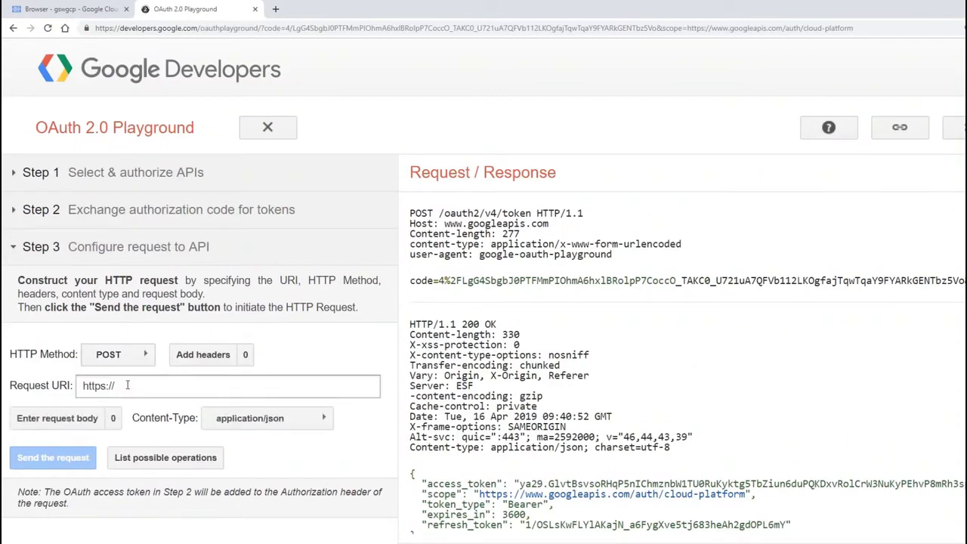
{"action": "left_click", "coordinate": [127, 385]}
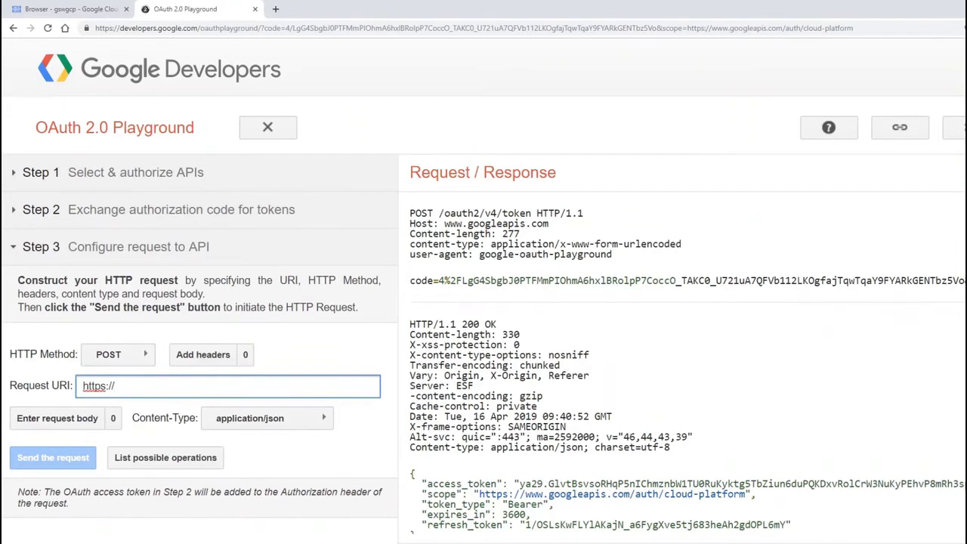
{"action": "key", "text": "alt+Tab"}
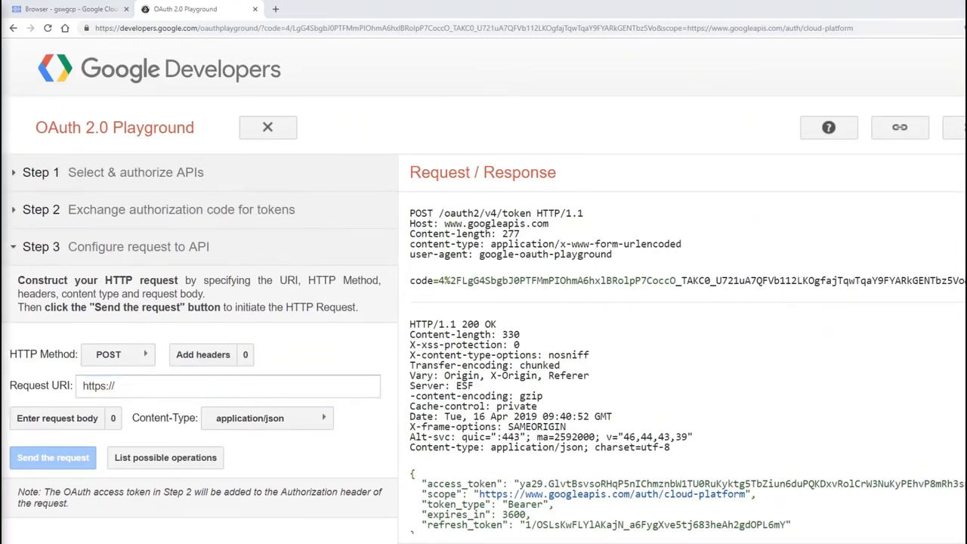
{"action": "left_click", "coordinate": [121, 386]}
{"action": "triple_click", "coordinate": [96, 385]}
{"action": "right_click", "coordinate": [96, 386]}
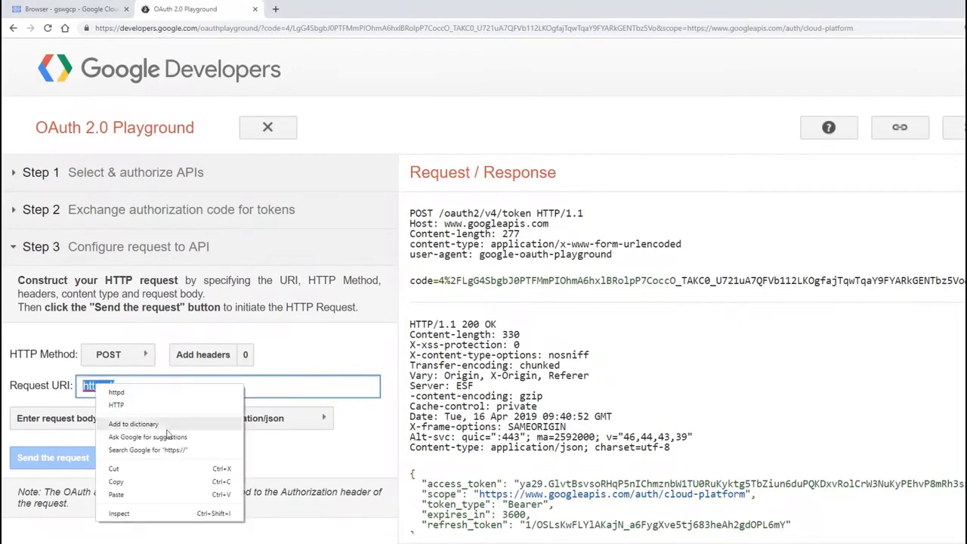
{"action": "left_click", "coordinate": [171, 496]}
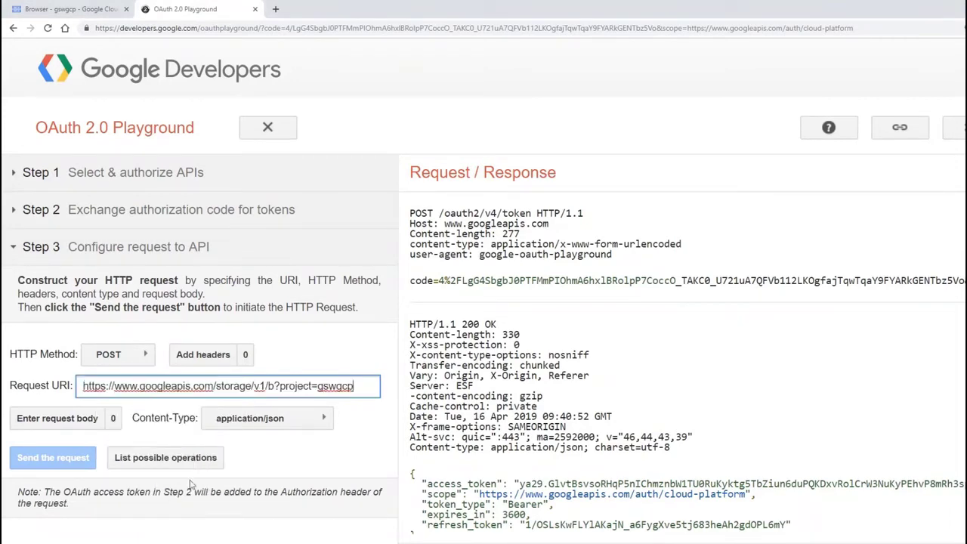
{"action": "double_click", "coordinate": [295, 387]}
{"action": "left_click_drag", "start_coordinate": [317, 386], "coordinate": [360, 389]}
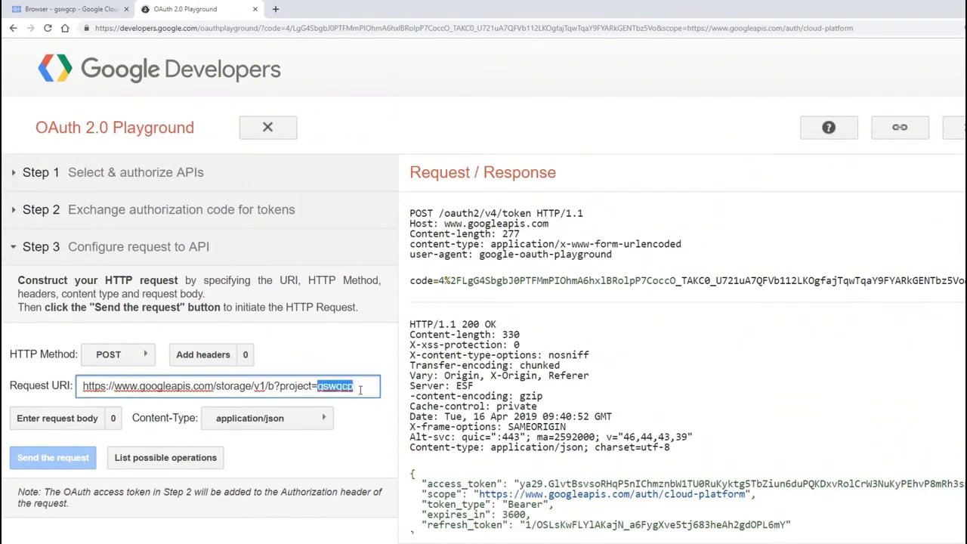
{"action": "left_click", "coordinate": [361, 422]}
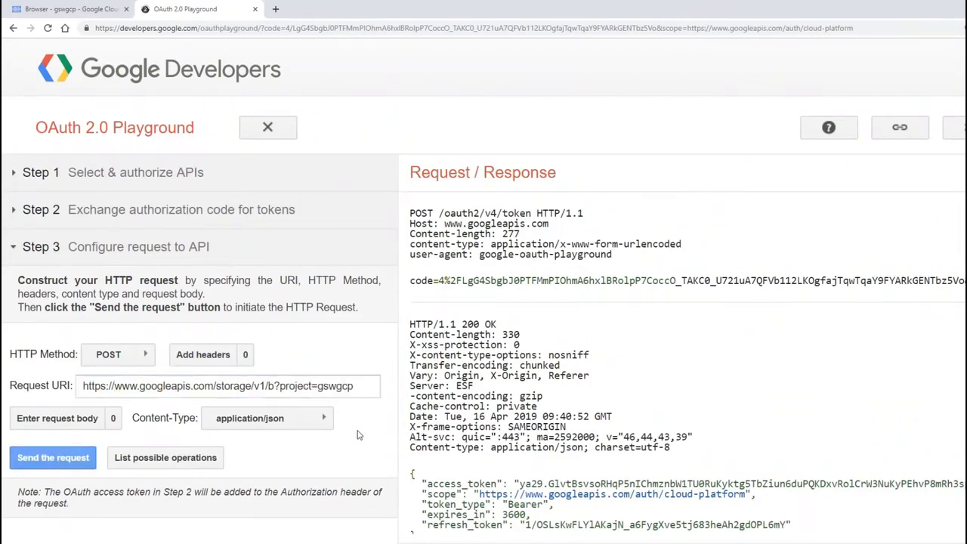
Enter a JSON request body with name "apostmanbucket", location "EUROPE-WEST3" and storageClass "Regional".
{"action": "left_click", "coordinate": [85, 425]}
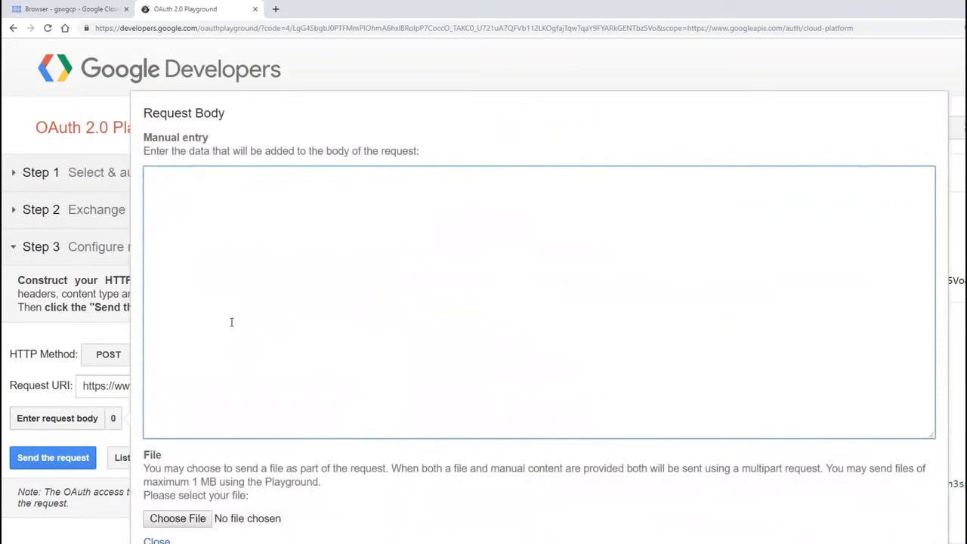
{"action": "key", "text": "alt+Tab"}
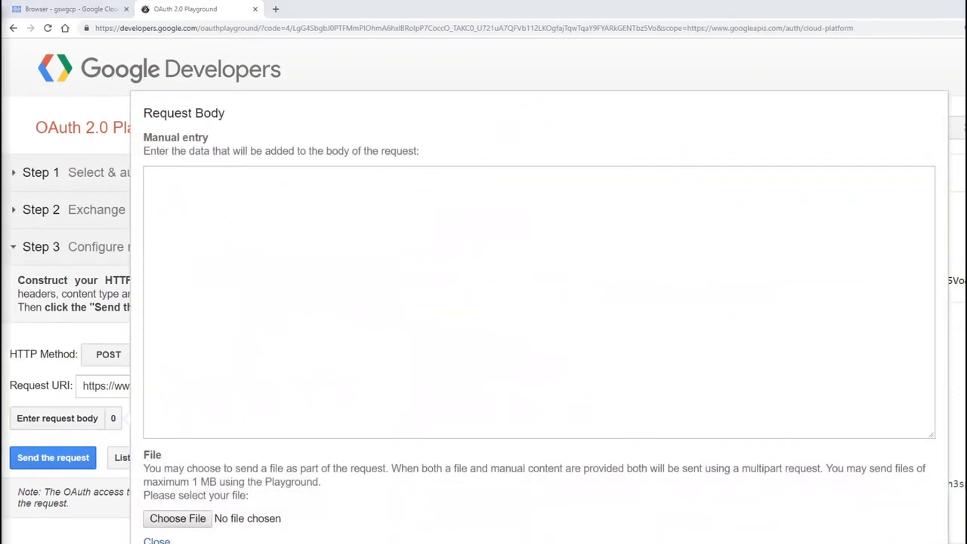
{"action": "left_click", "coordinate": [328, 249]}
{"action": "type", "text": "{     \"name\": \"apostmanbucket\",     \"location\": \"EUROPE-WEST3\",     \"storageClass\": \"Regional\" }"}
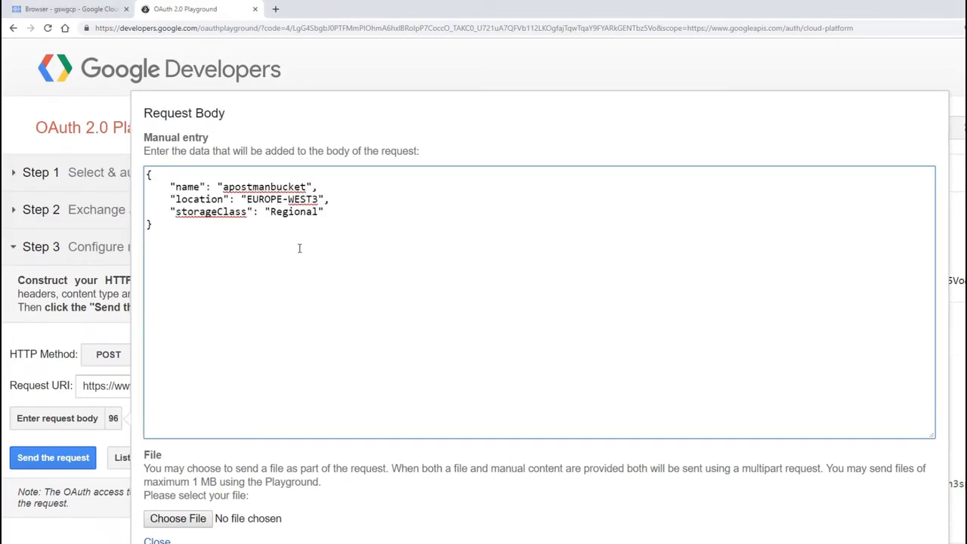
{"action": "left_click_drag", "start_coordinate": [229, 187], "coordinate": [307, 188]}
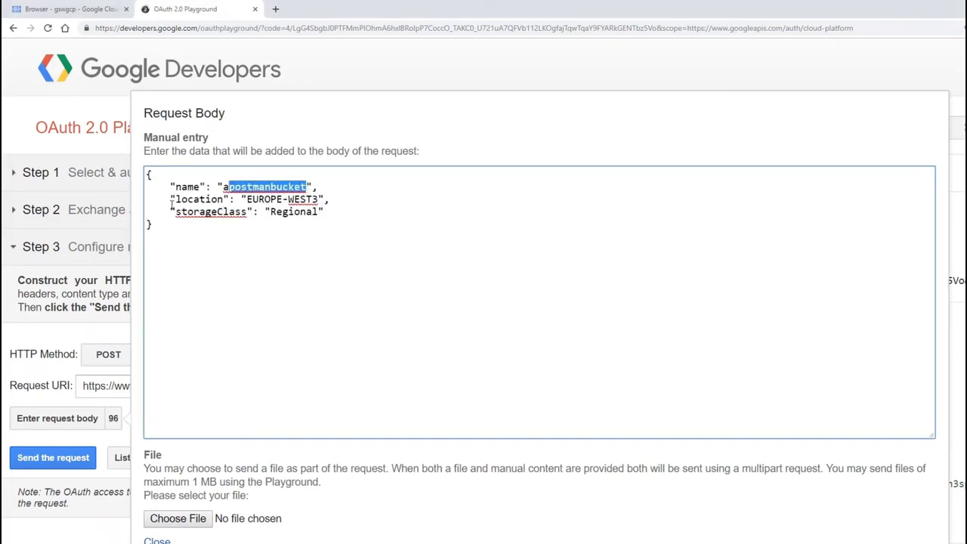
{"action": "left_click", "coordinate": [357, 259]}
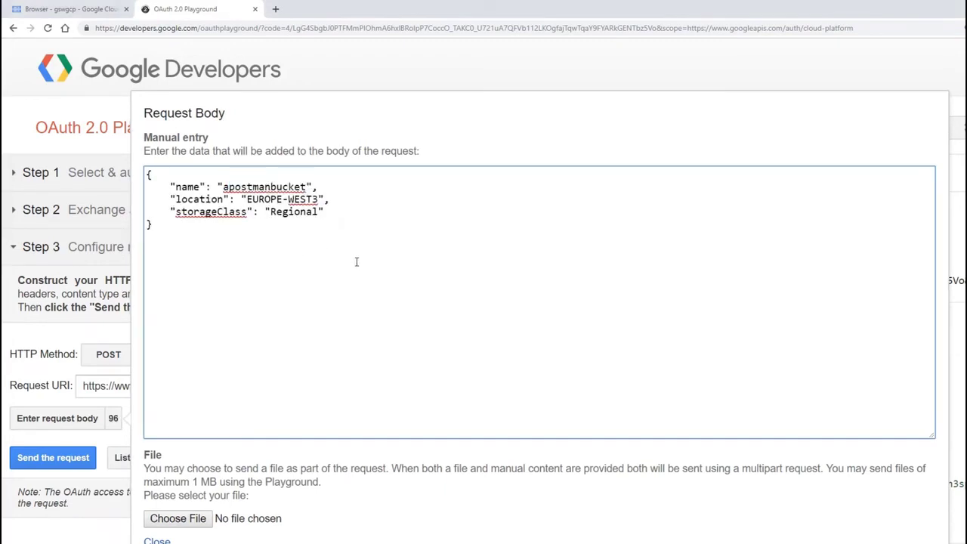
{"action": "left_click", "coordinate": [156, 539]}
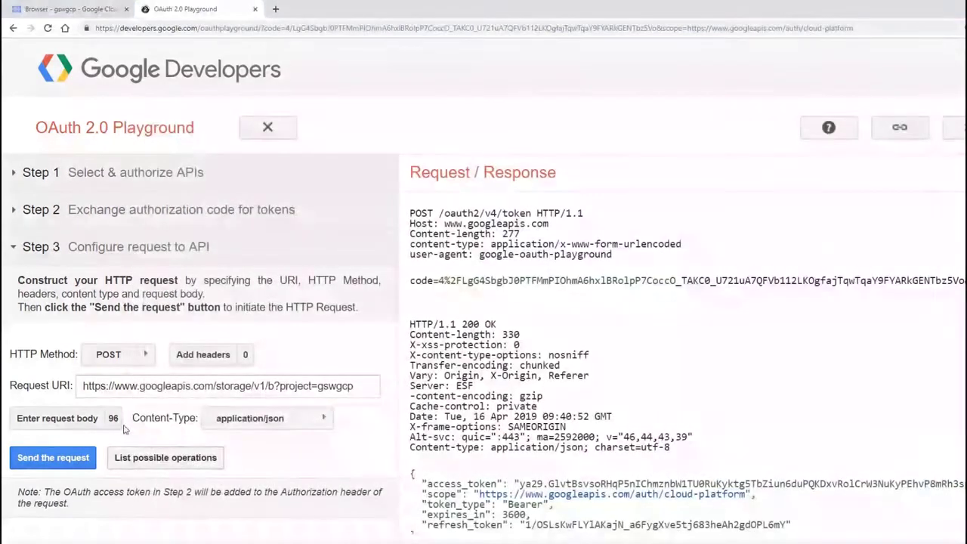
Send the bucket creation request to the API and review the response.
{"action": "left_click", "coordinate": [66, 461]}
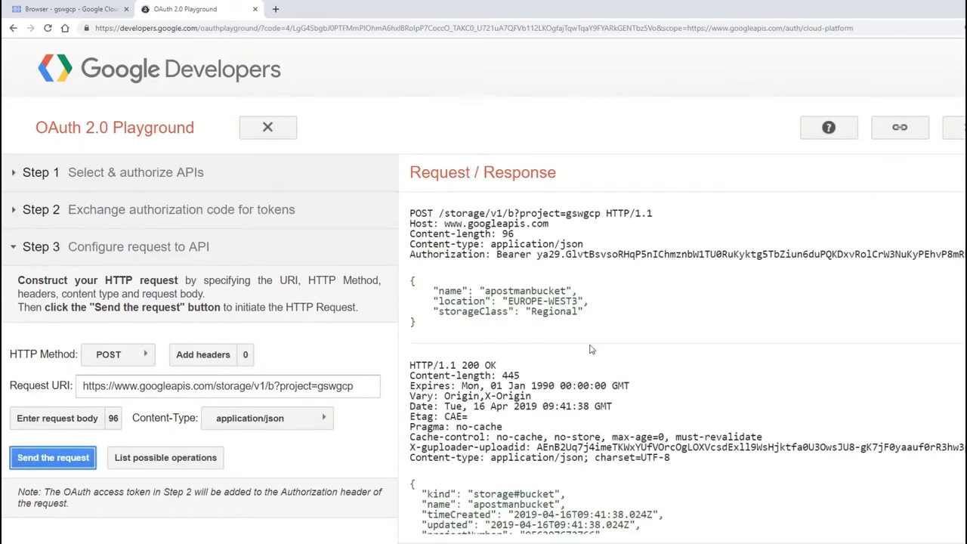
{"action": "scroll", "coordinate": [592, 349], "scroll_direction": "down", "scroll_amount": 3}
{"action": "left_click_drag", "start_coordinate": [446, 255], "coordinate": [602, 497]}
{"action": "left_click", "coordinate": [693, 441]}
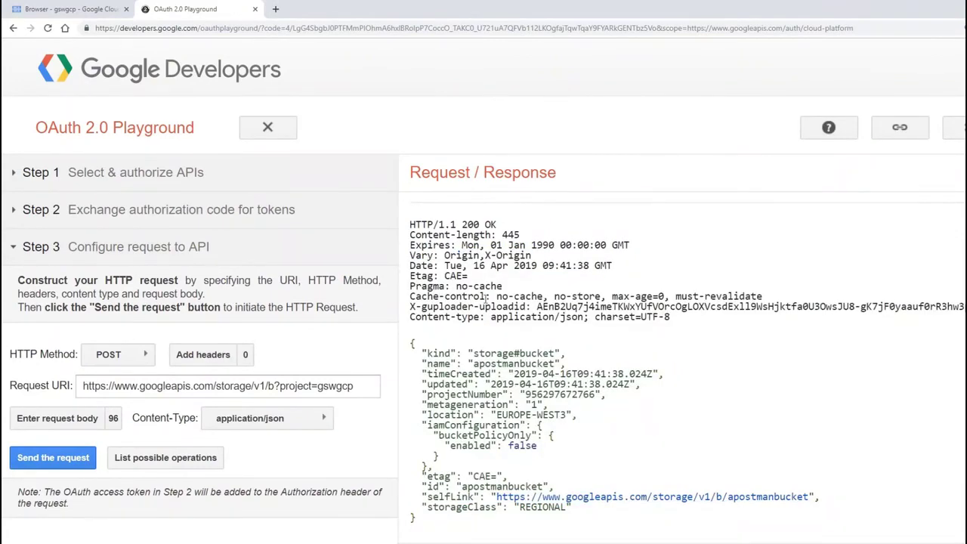
Switch to the Cloud Platform storage browser, reload the bucket list and open apostmanbucket.
{"action": "left_click", "coordinate": [72, 9]}
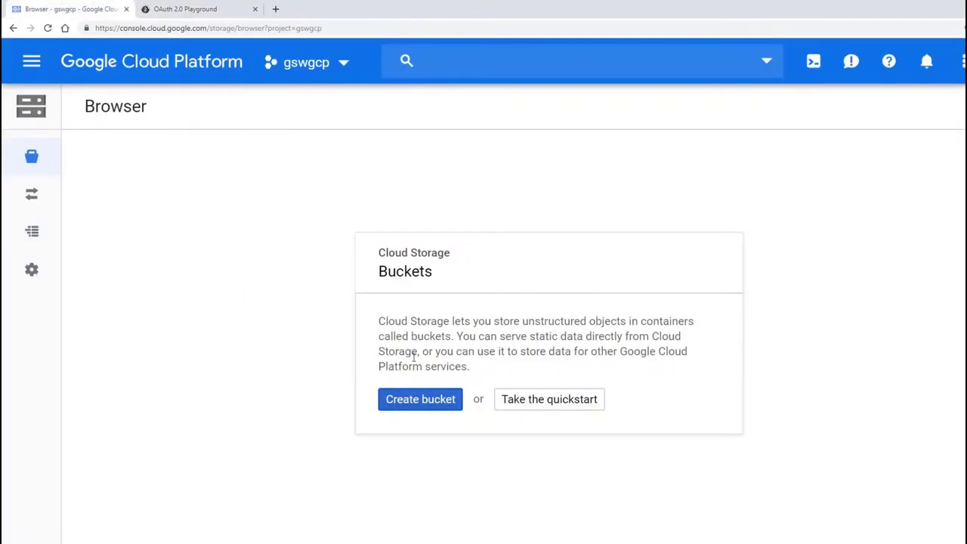
{"action": "left_click", "coordinate": [48, 28]}
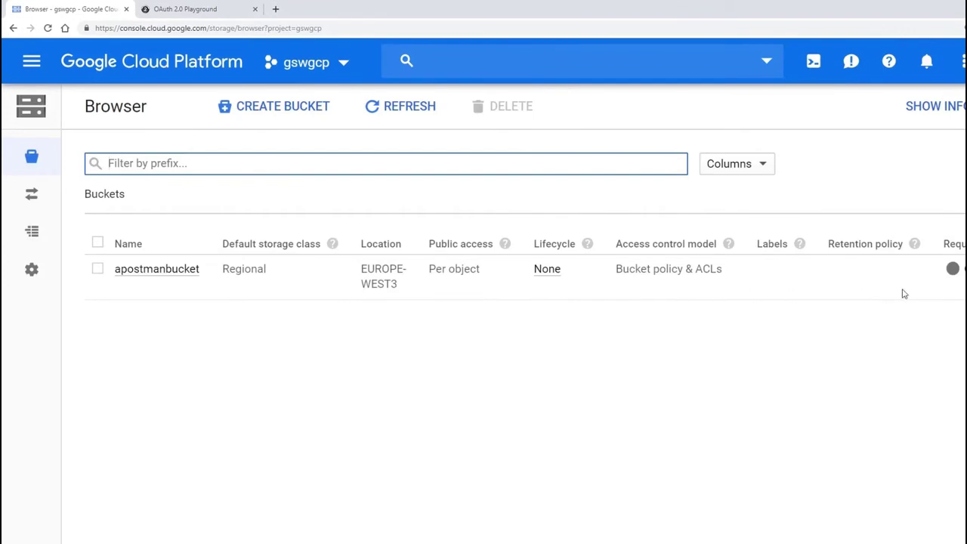
{"action": "left_click", "coordinate": [169, 274]}
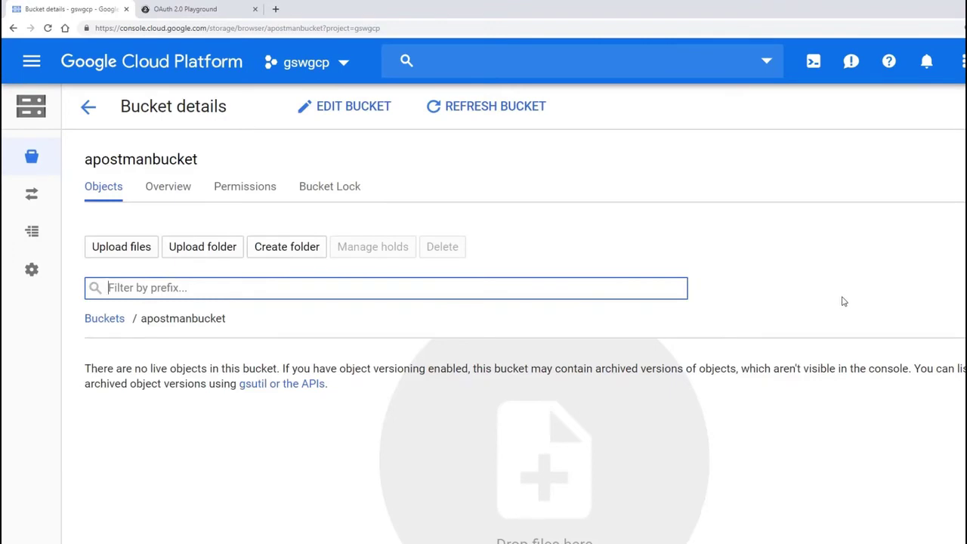
Return to the OAuth 2.0 Playground and clear the previous request URI and JSON request body.
{"action": "left_click", "coordinate": [206, 15]}
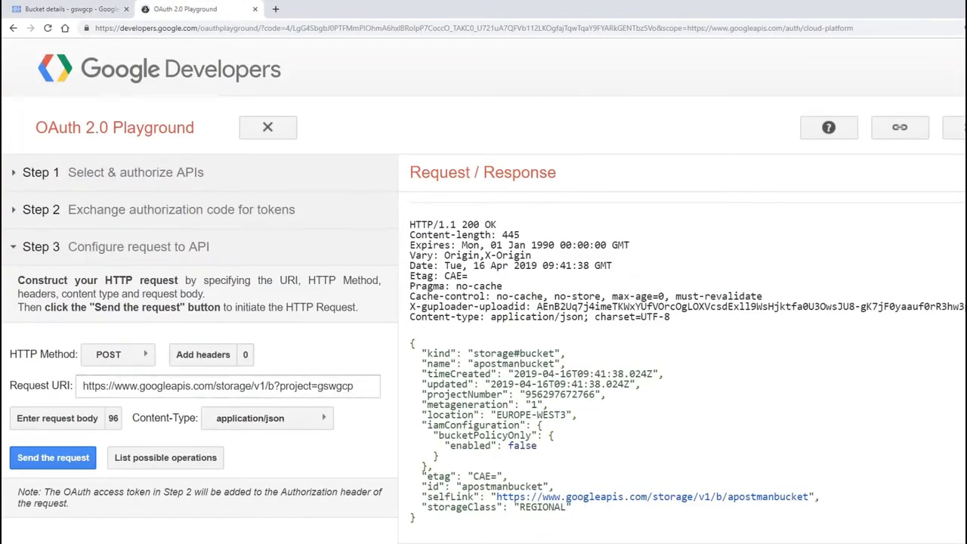
{"action": "left_click_drag", "start_coordinate": [353, 386], "coordinate": [50, 386]}
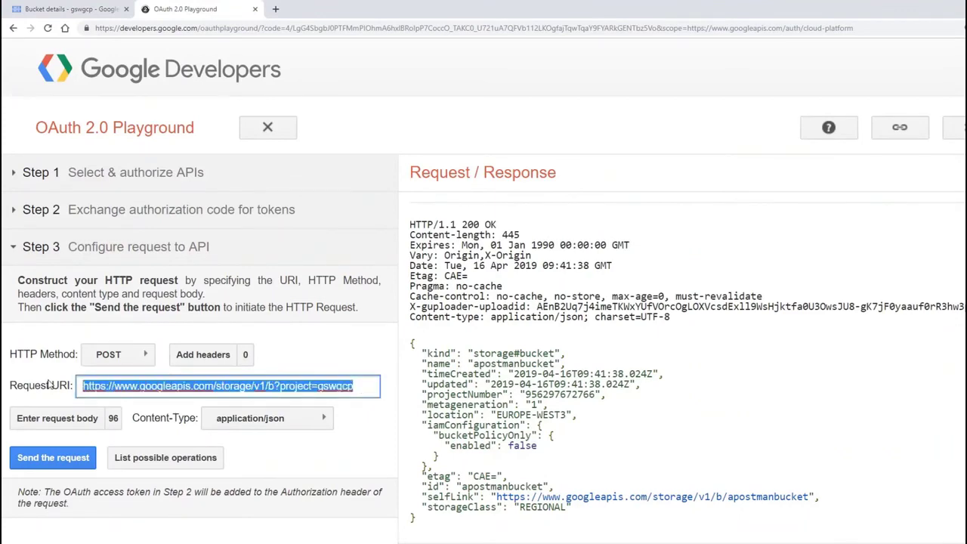
{"action": "key", "text": "BackSpace"}
{"action": "left_click", "coordinate": [87, 418]}
{"action": "key", "text": "ctrl+a"}
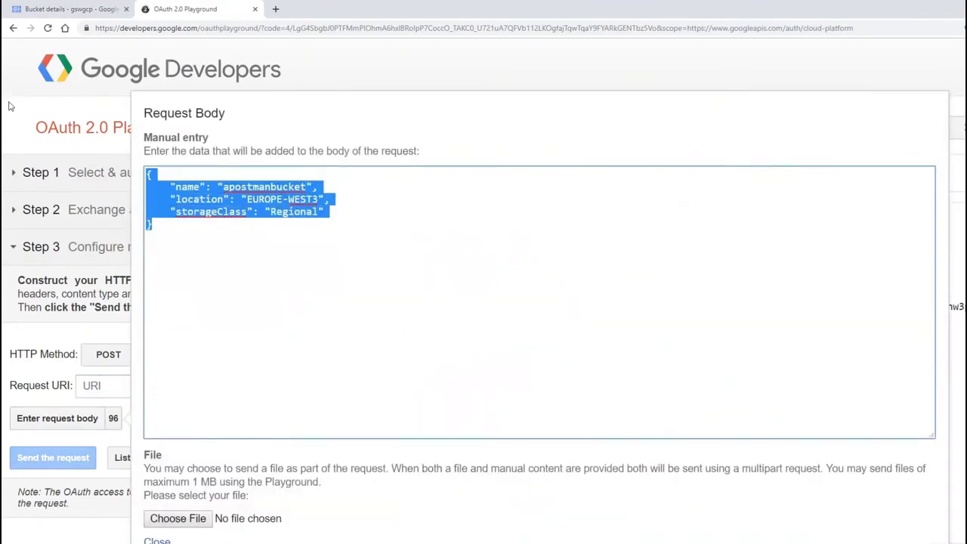
{"action": "key", "text": "BackSpace"}
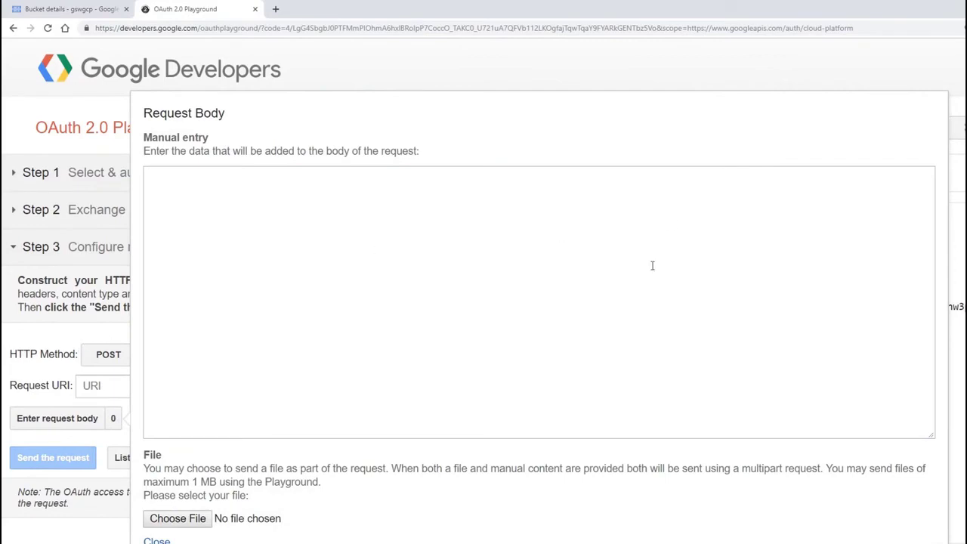
Attach Facebook Cover.png as the file for the request body.
{"action": "left_click", "coordinate": [178, 522]}
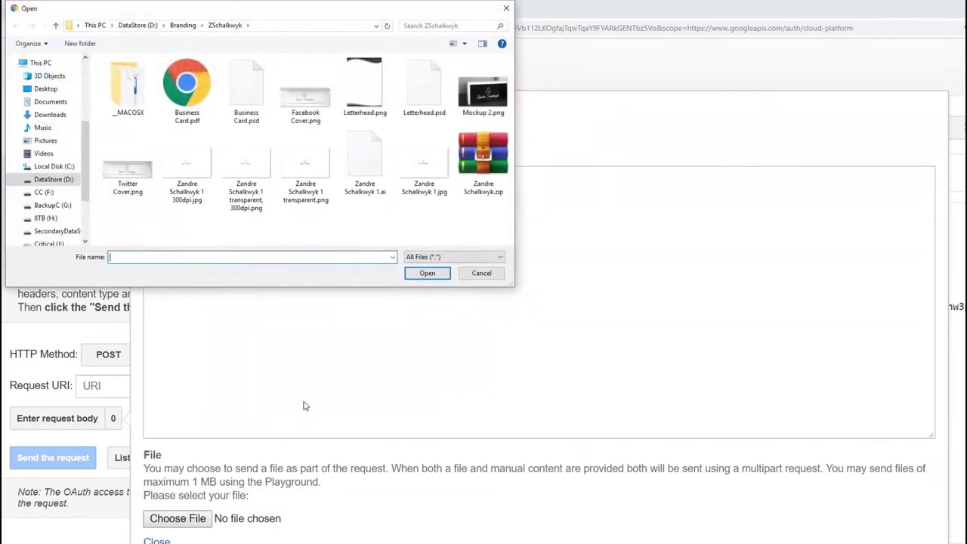
{"action": "left_click", "coordinate": [319, 99]}
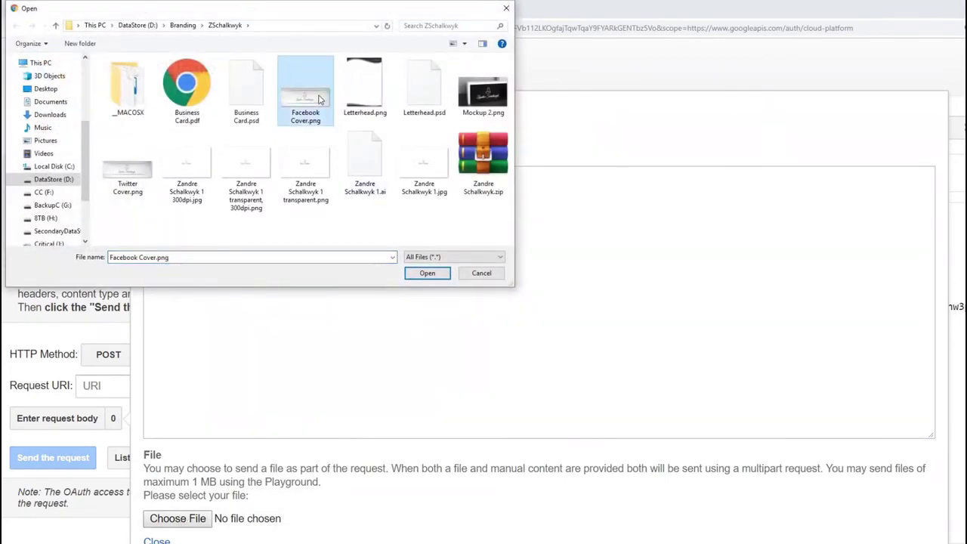
{"action": "double_click", "coordinate": [320, 99]}
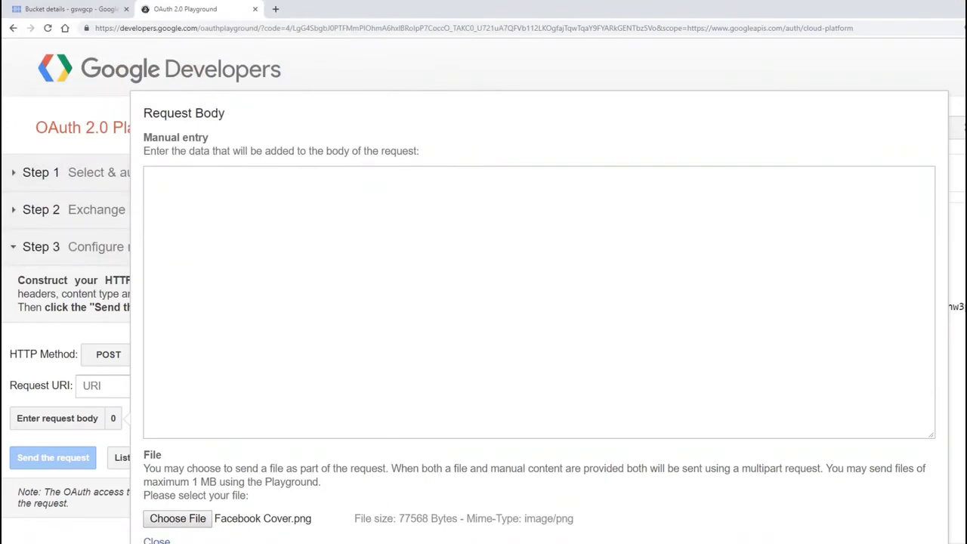
{"action": "left_click", "coordinate": [156, 541]}
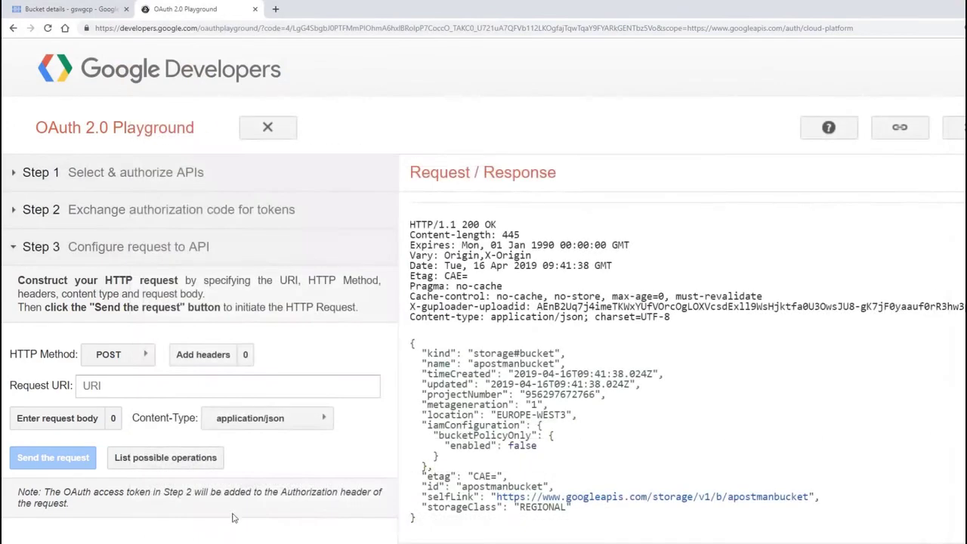
Choose a custom content type for the request and enter text/html; charset=UTF-8 as the Content-Type header value.
{"action": "left_click", "coordinate": [308, 427]}
{"action": "left_click", "coordinate": [265, 514]}
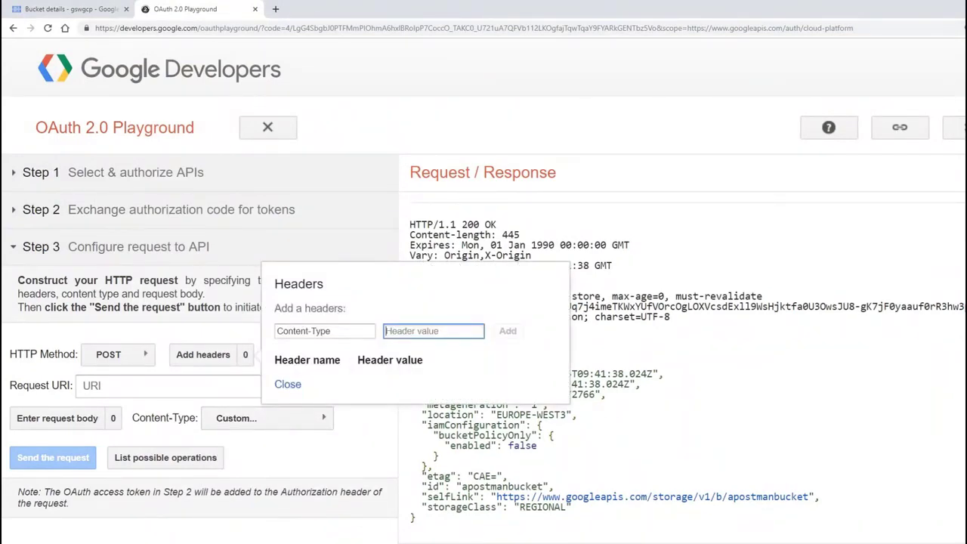
{"action": "key", "text": "alt+Tab"}
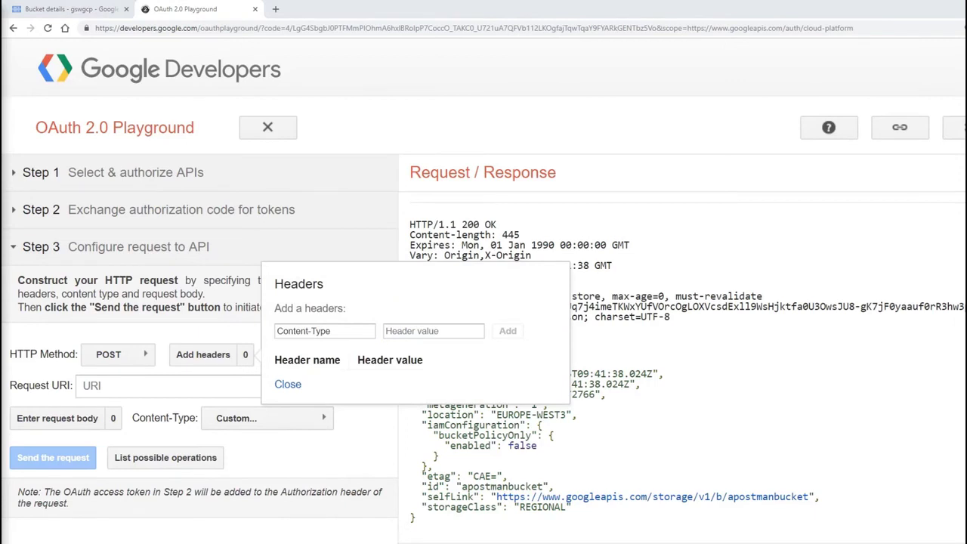
{"action": "left_click", "coordinate": [454, 335]}
{"action": "type", "text": "text/html; charset=UTF-8"}
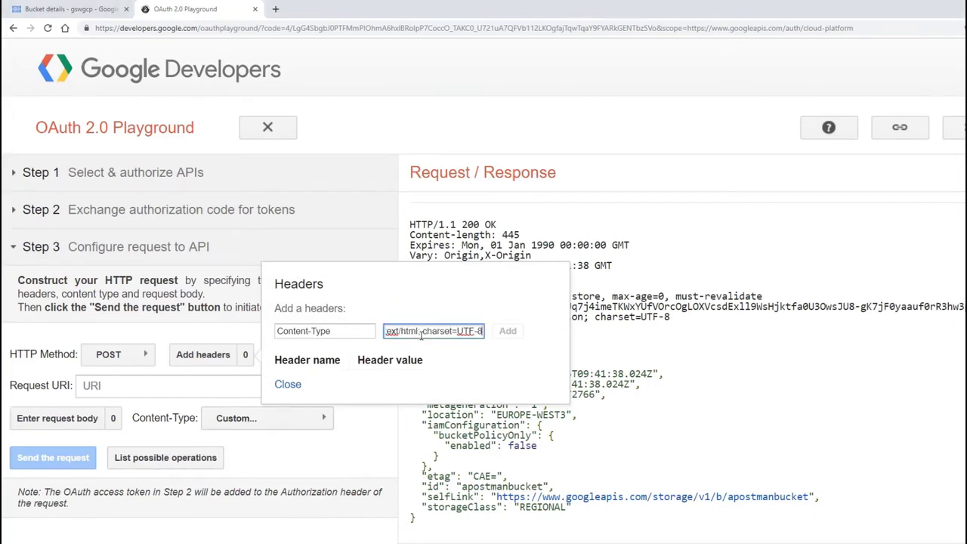
Replace the Content-Type header value with image/png, add the header and close the headers dialog.
{"action": "left_click_drag", "start_coordinate": [481, 332], "coordinate": [306, 332]}
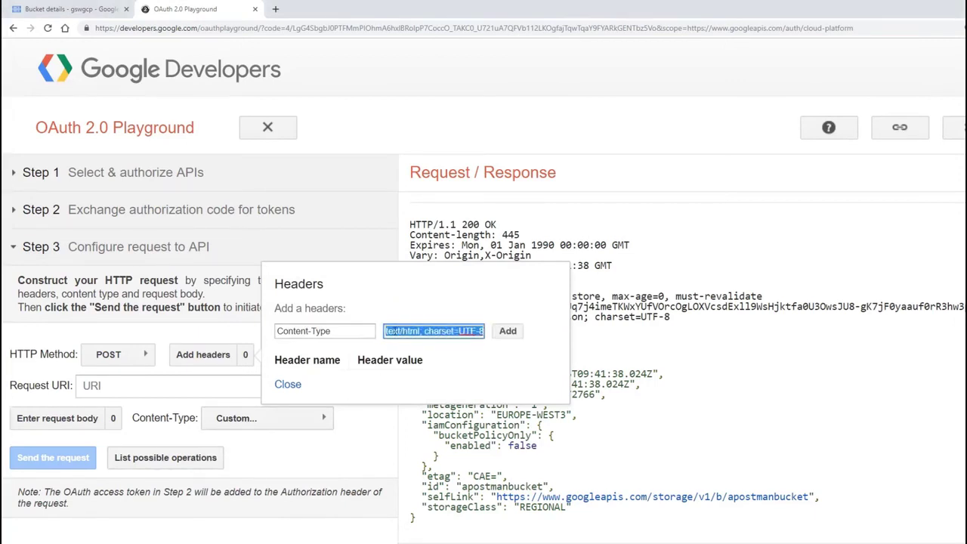
{"action": "left_click", "coordinate": [395, 331]}
{"action": "left_click_drag", "start_coordinate": [423, 331], "coordinate": [369, 333]}
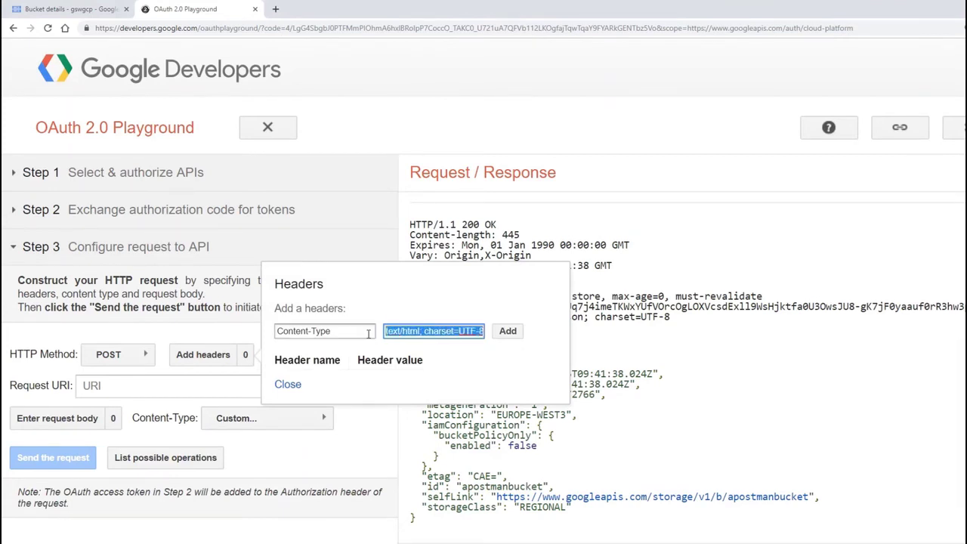
{"action": "left_click", "coordinate": [516, 334]}
{"action": "left_click_drag", "start_coordinate": [359, 380], "coordinate": [604, 384]}
{"action": "left_click", "coordinate": [287, 407]}
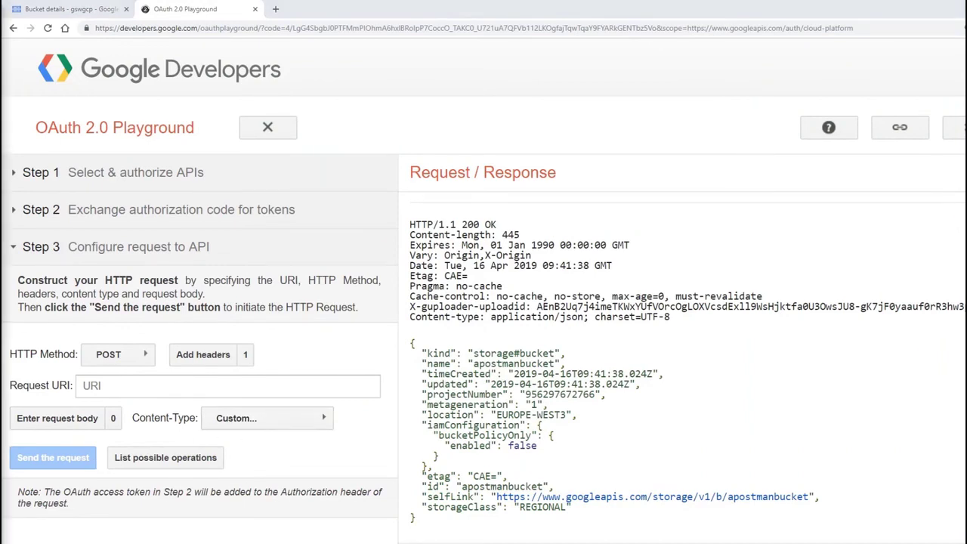
{"action": "left_click", "coordinate": [198, 387]}
{"action": "type", "text": "https://www.googleapis.com/upload/storage/v1/b/apostmanbucket/o?uploadType=media&name=MyFile"}
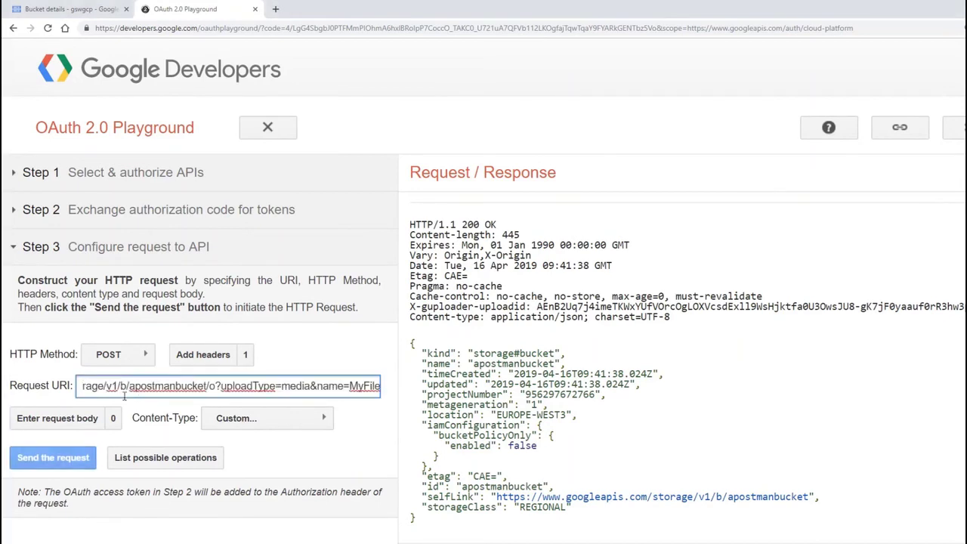
{"action": "left_click_drag", "start_coordinate": [105, 386], "coordinate": [79, 396]}
{"action": "left_click", "coordinate": [204, 391]}
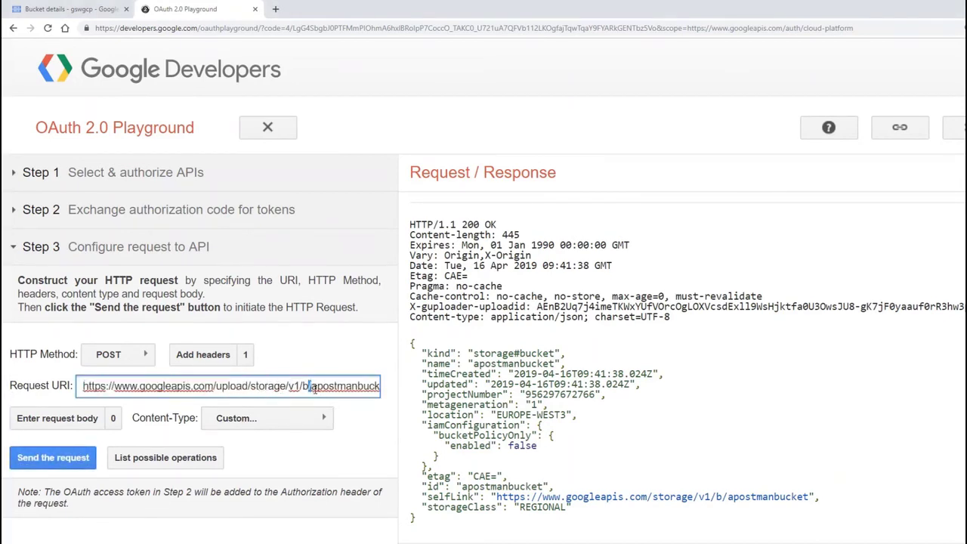
{"action": "key", "text": "ctrl+Right"}
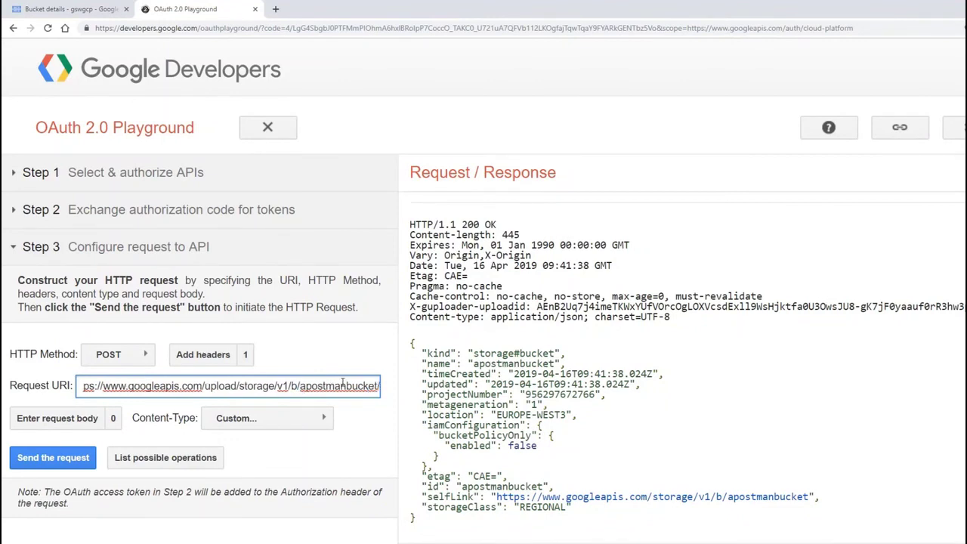
{"action": "key", "text": "ctrl+shift+Left"}
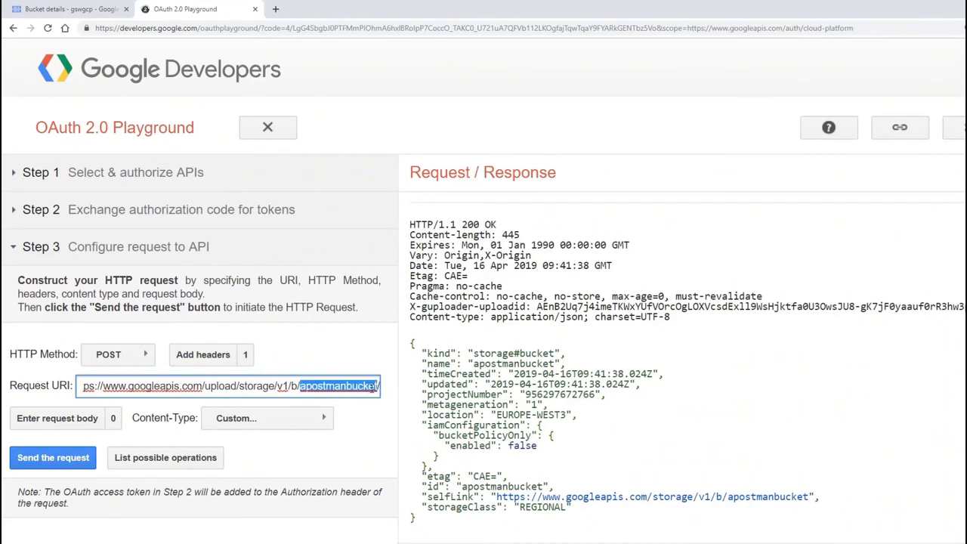
{"action": "left_click", "coordinate": [373, 387]}
{"action": "type", "text": "o?uploadType=media&name=MyFile"}
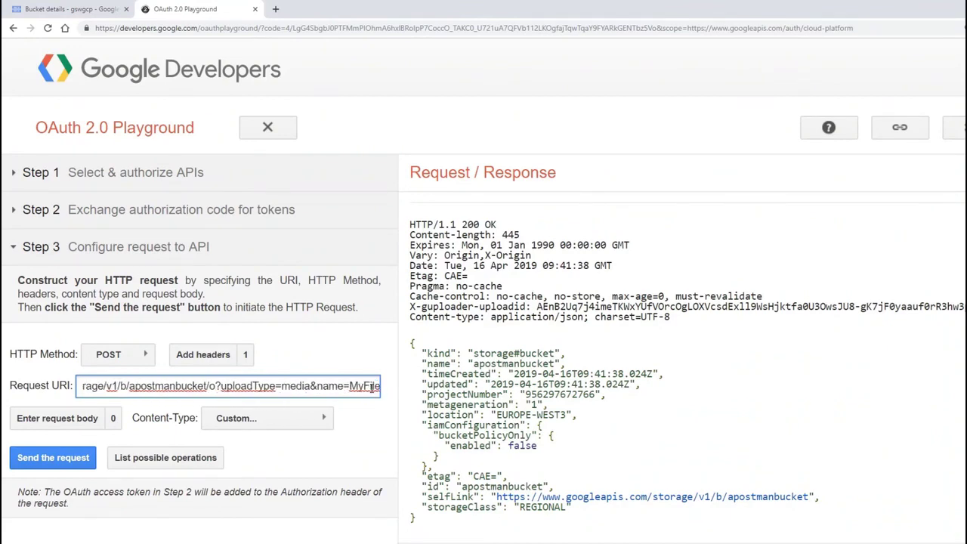
{"action": "left_click_drag", "start_coordinate": [222, 386], "coordinate": [395, 389]}
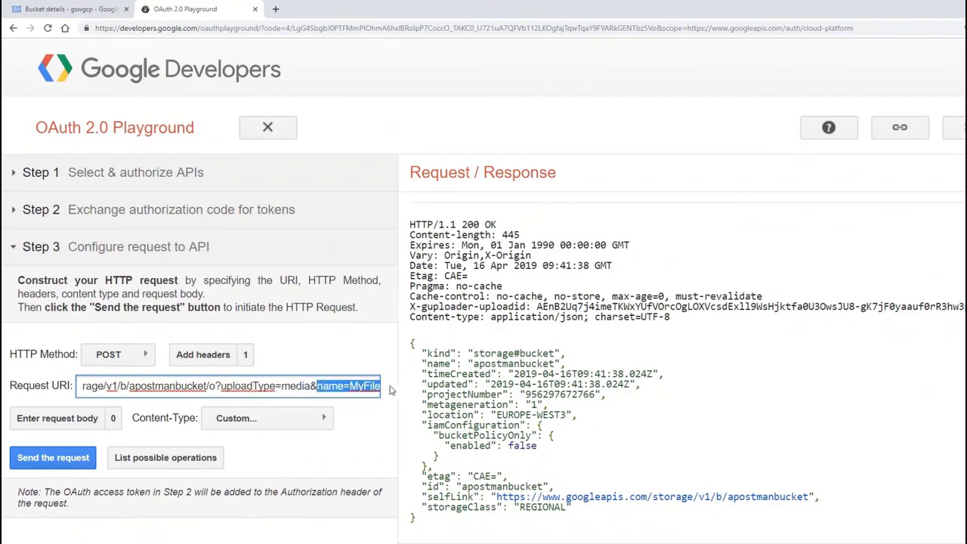
{"action": "left_click", "coordinate": [343, 385]}
{"action": "left_click", "coordinate": [344, 449]}
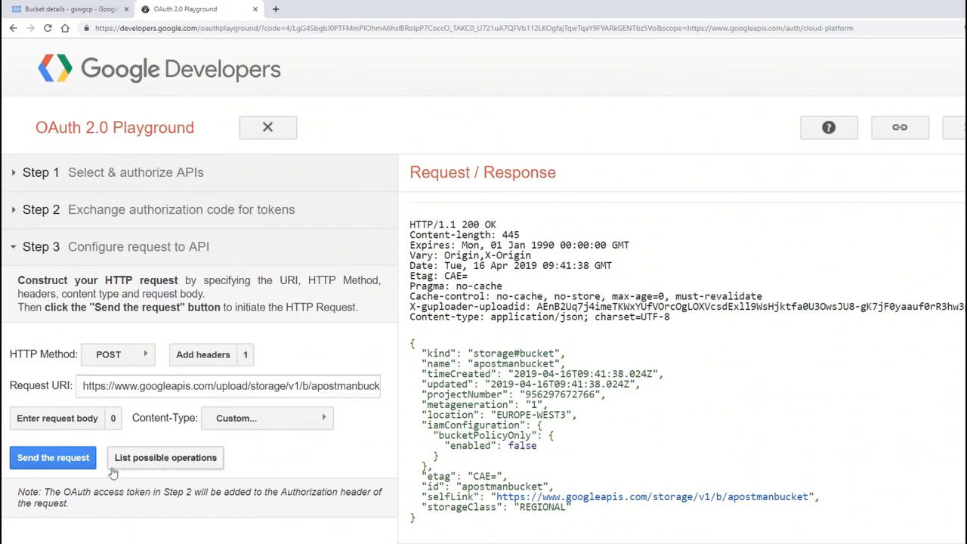
Send the file upload request to the API and review the response below the binary request body.
{"action": "left_click", "coordinate": [36, 458]}
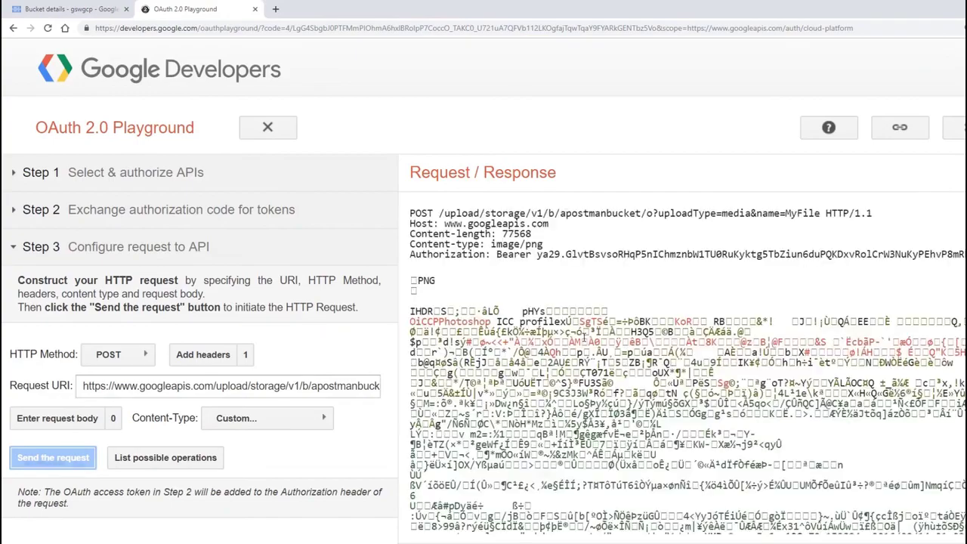
{"action": "left_click_drag", "start_coordinate": [752, 255], "coordinate": [875, 485]}
{"action": "scroll", "coordinate": [875, 485], "scroll_direction": "down", "scroll_amount": 10}
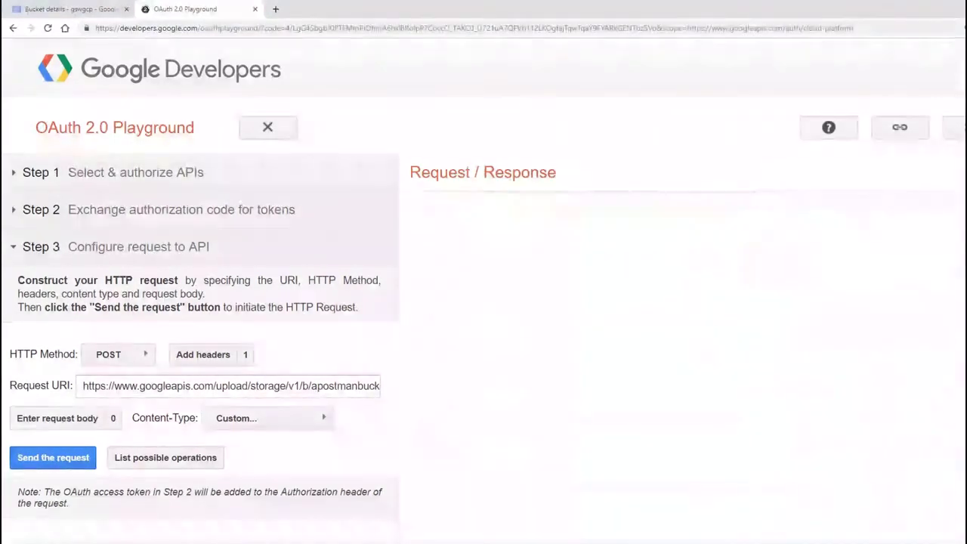
{"action": "scroll", "coordinate": [687, 362], "scroll_direction": "down", "scroll_amount": 15}
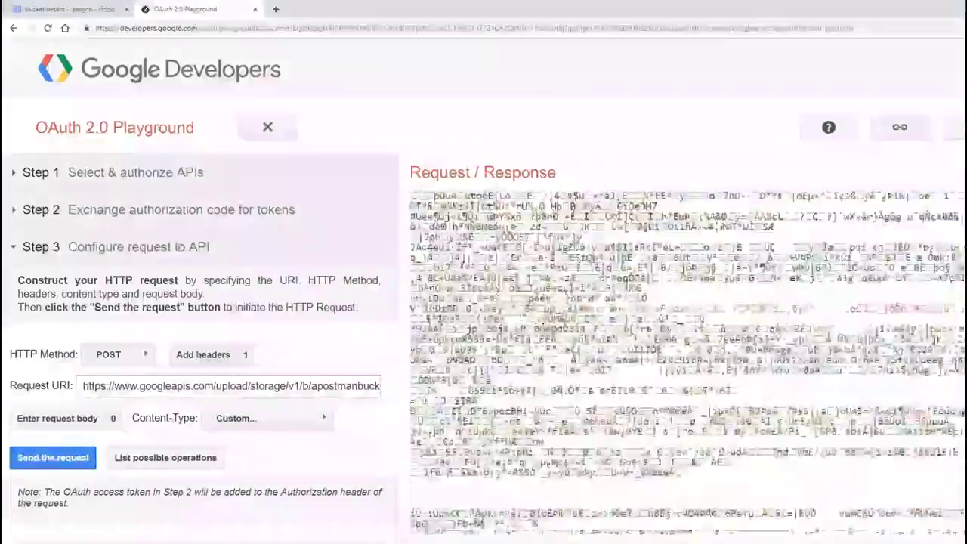
{"action": "scroll", "coordinate": [688, 363], "scroll_direction": "down", "scroll_amount": 10}
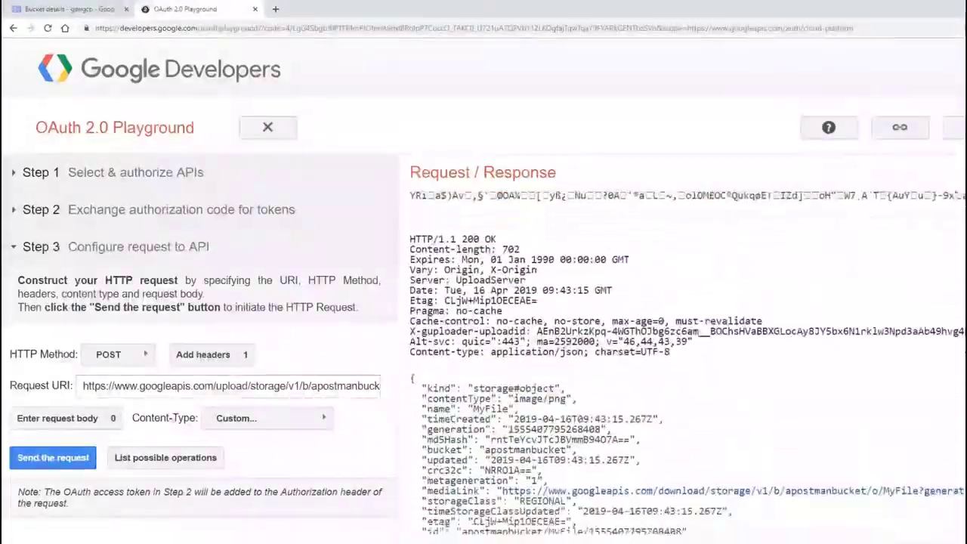
{"action": "scroll", "coordinate": [438, 245], "scroll_direction": "up", "scroll_amount": 1}
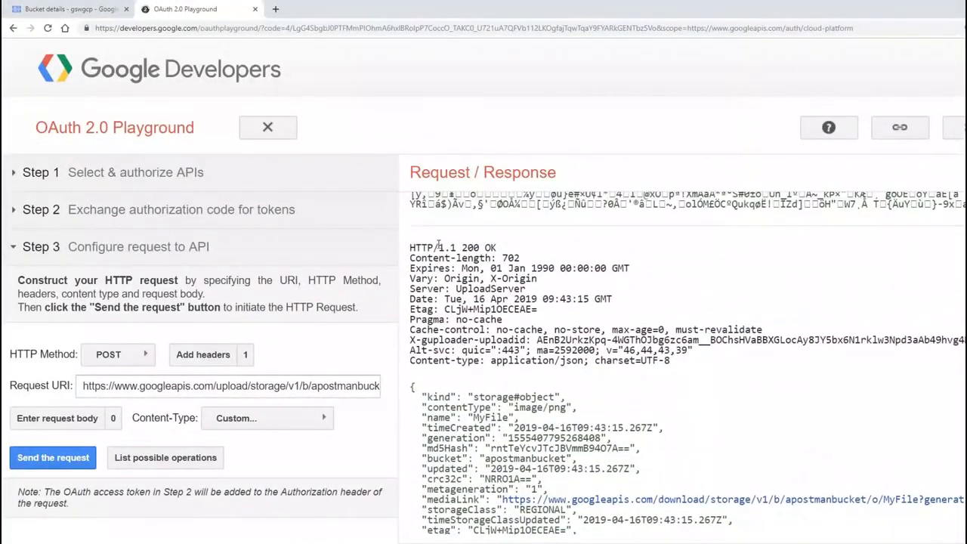
{"action": "left_click_drag", "start_coordinate": [408, 246], "coordinate": [614, 521]}
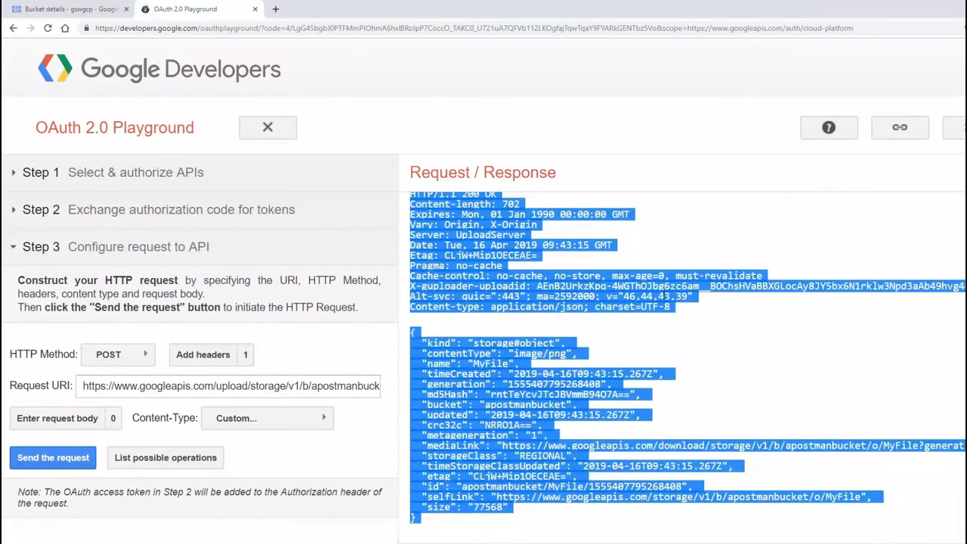
{"action": "left_click", "coordinate": [664, 296]}
Switch to the Cloud Platform bucket details page and reload the object list of apostmanbucket.
{"action": "left_click", "coordinate": [83, 16]}
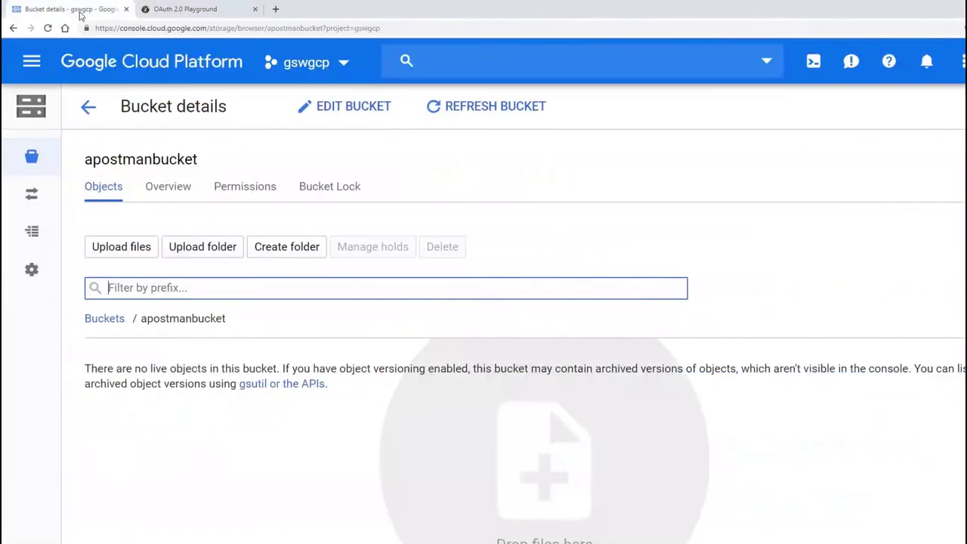
{"action": "left_click", "coordinate": [47, 28]}
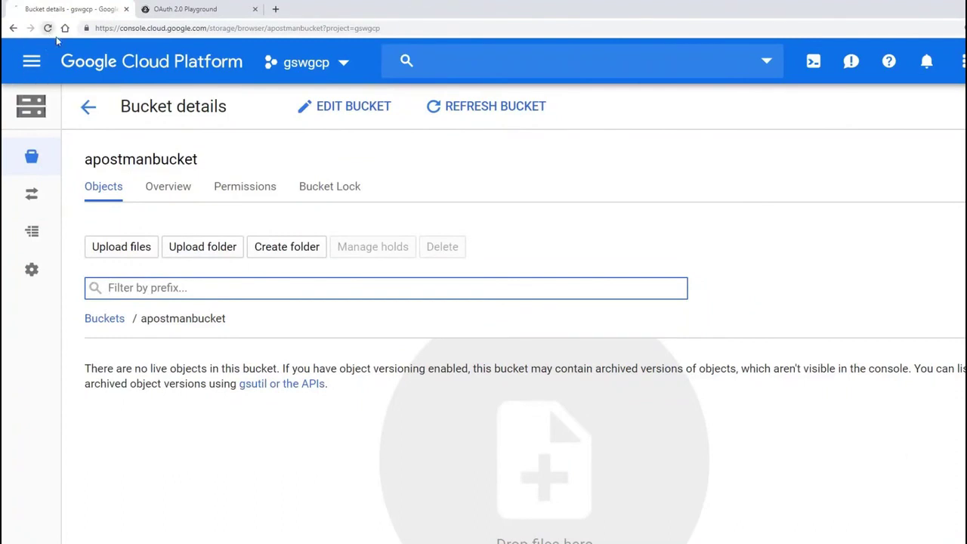